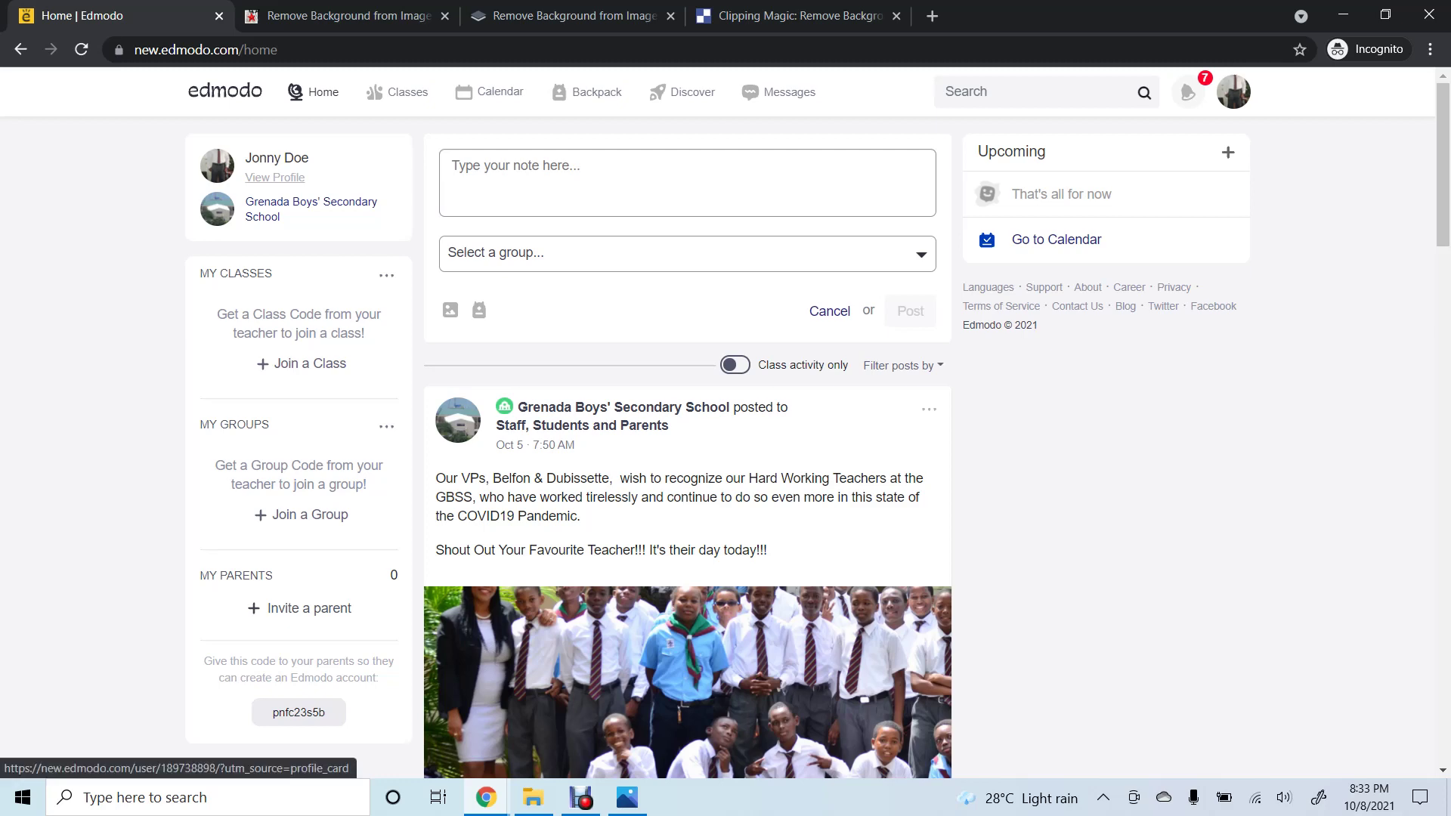
Step: View the student's Edmodo profile picture and the full-length source photo in Photos, ending back on the Edmodo home page
left_click(275, 177)
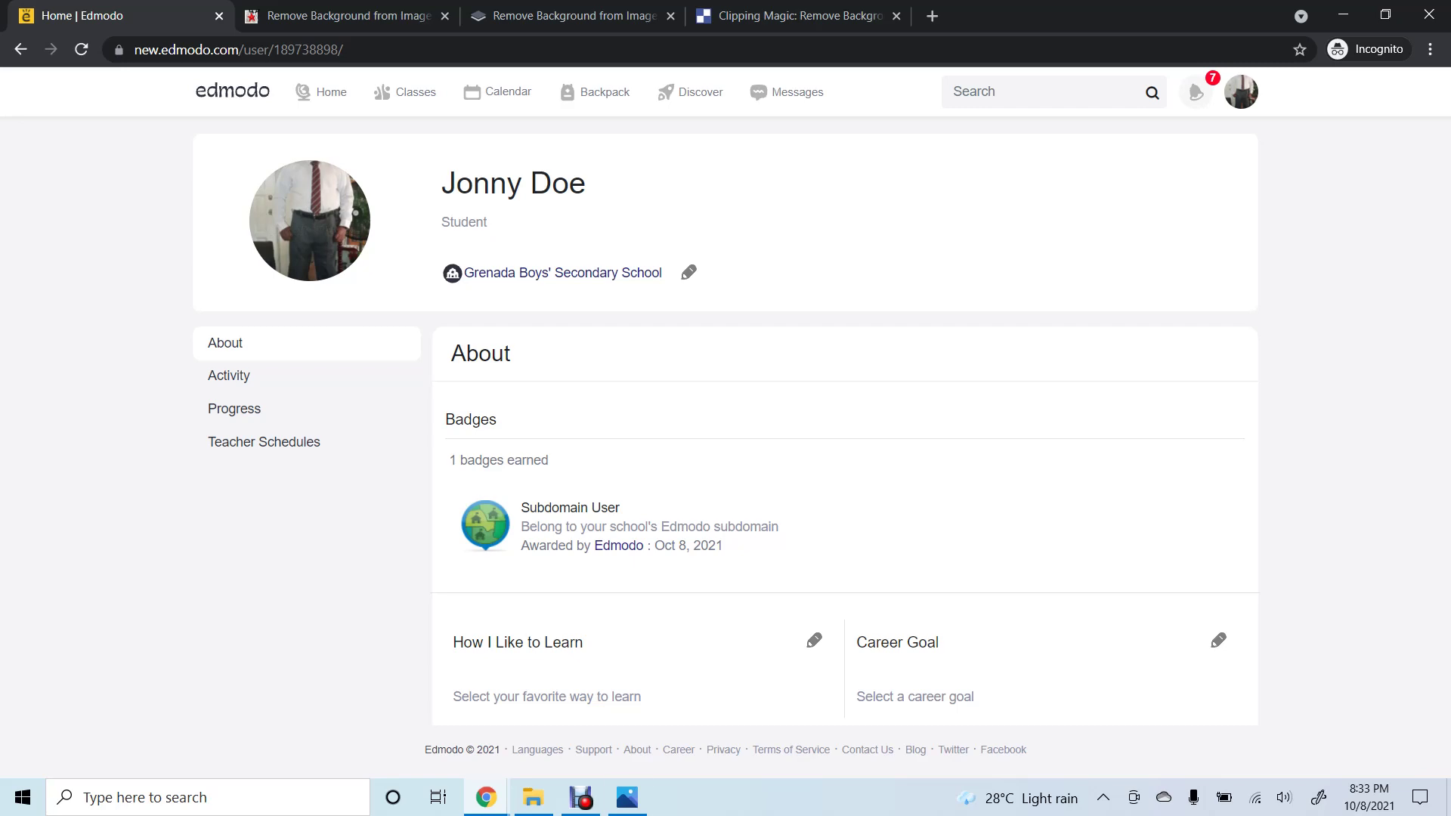
left_click(627, 797)
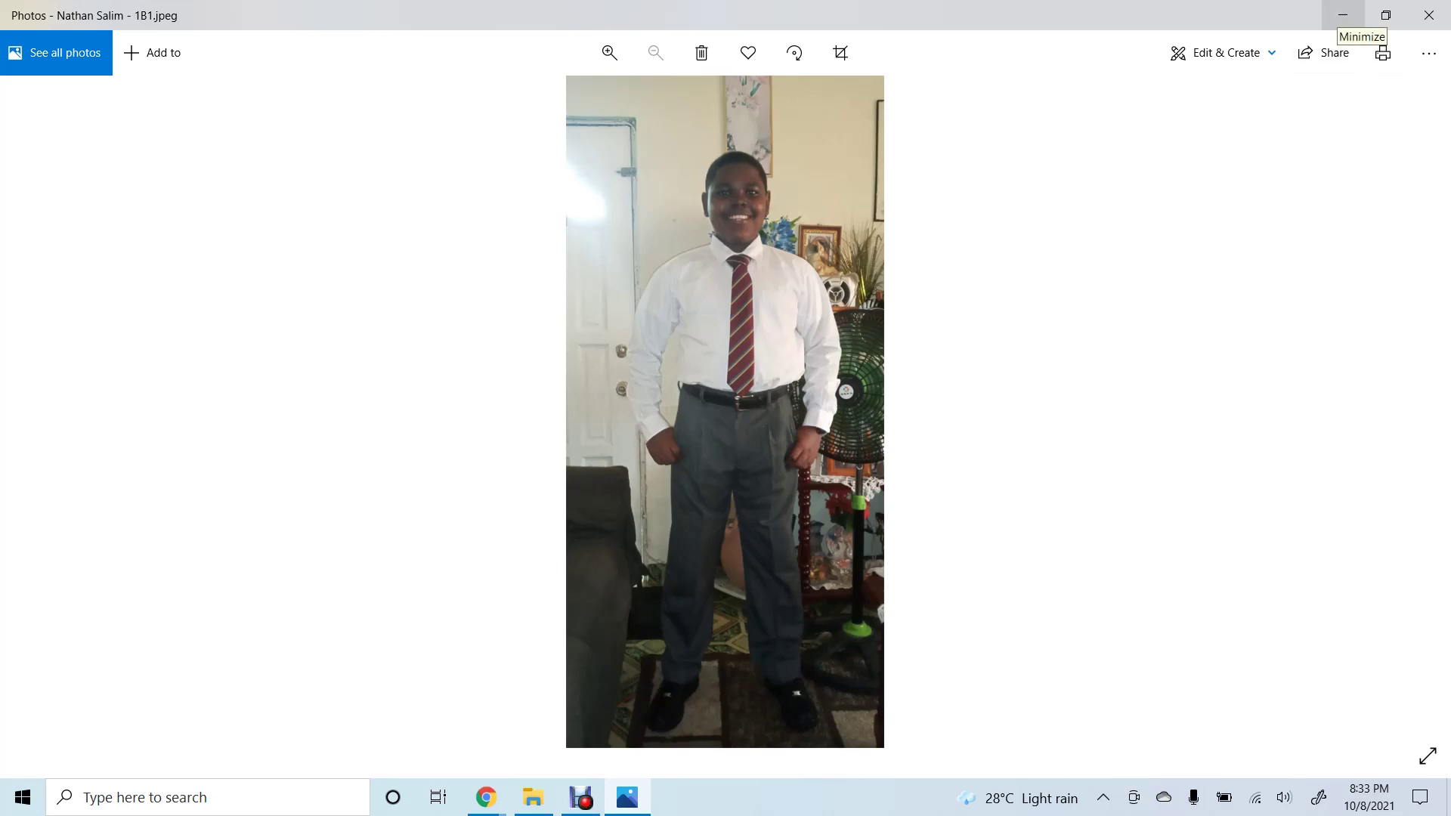
left_click(1343, 17)
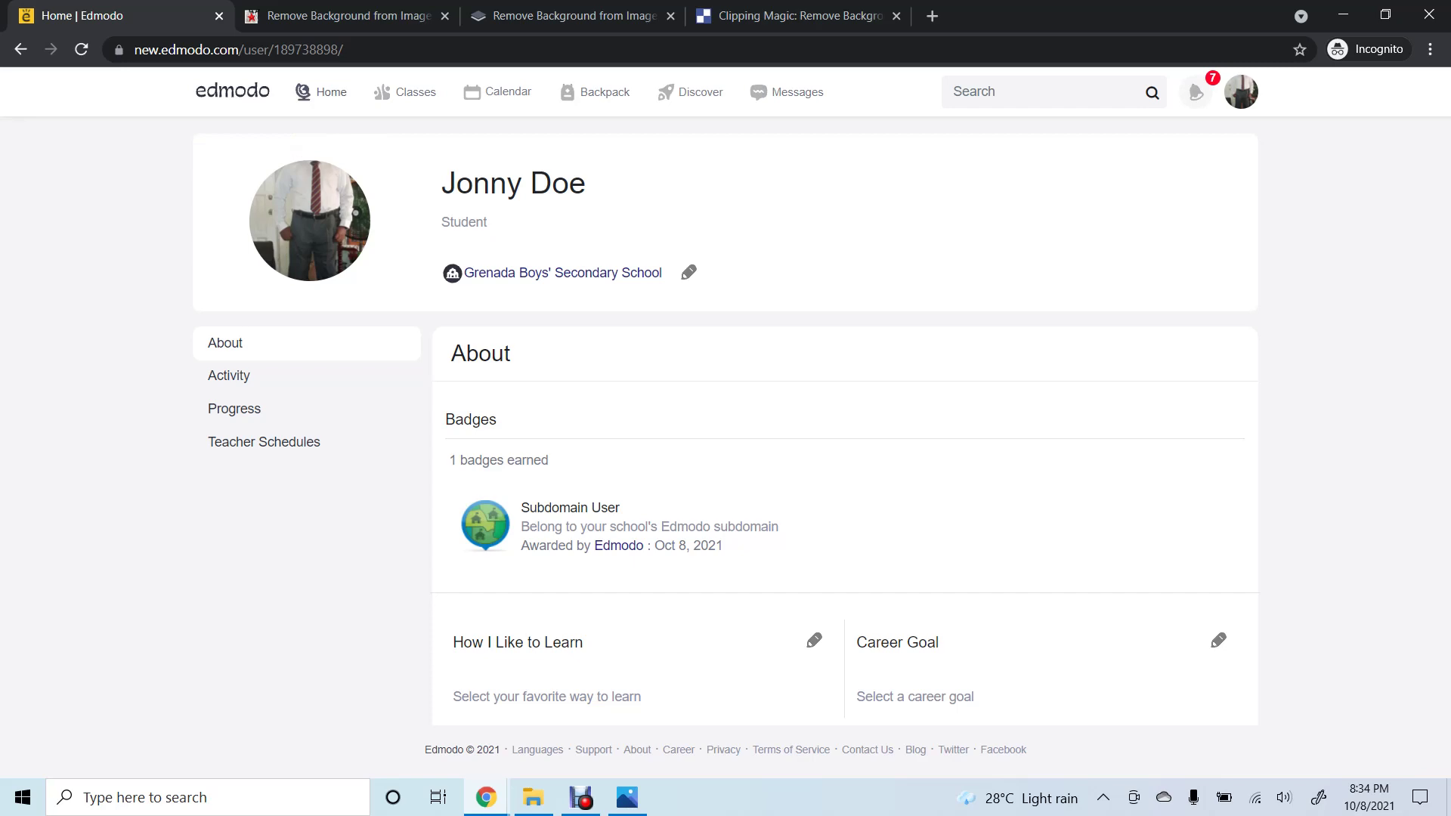
left_click(321, 92)
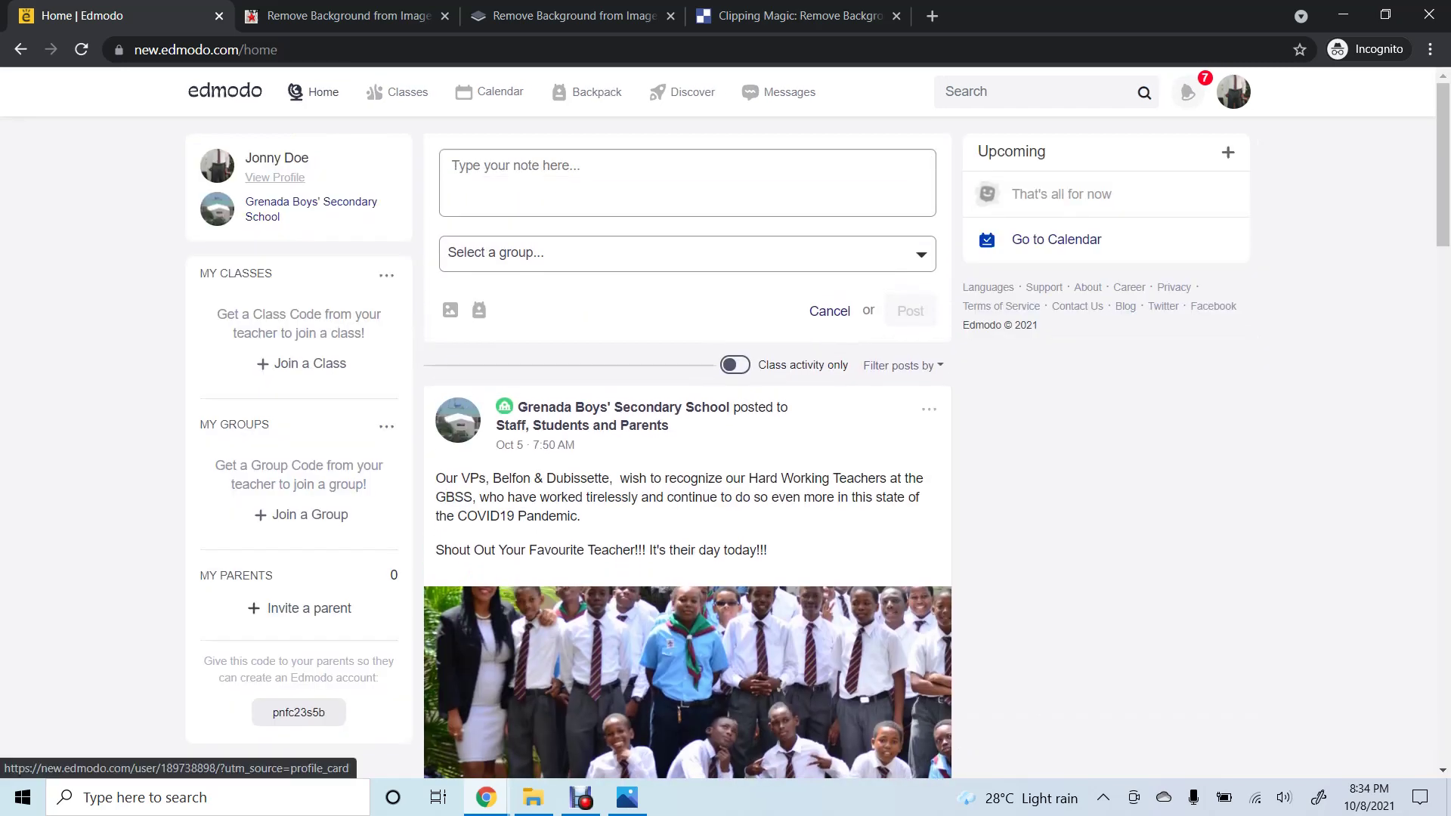
Step: Start updating the profile photo from the Edmodo profile page and verify with the account password
left_click(274, 176)
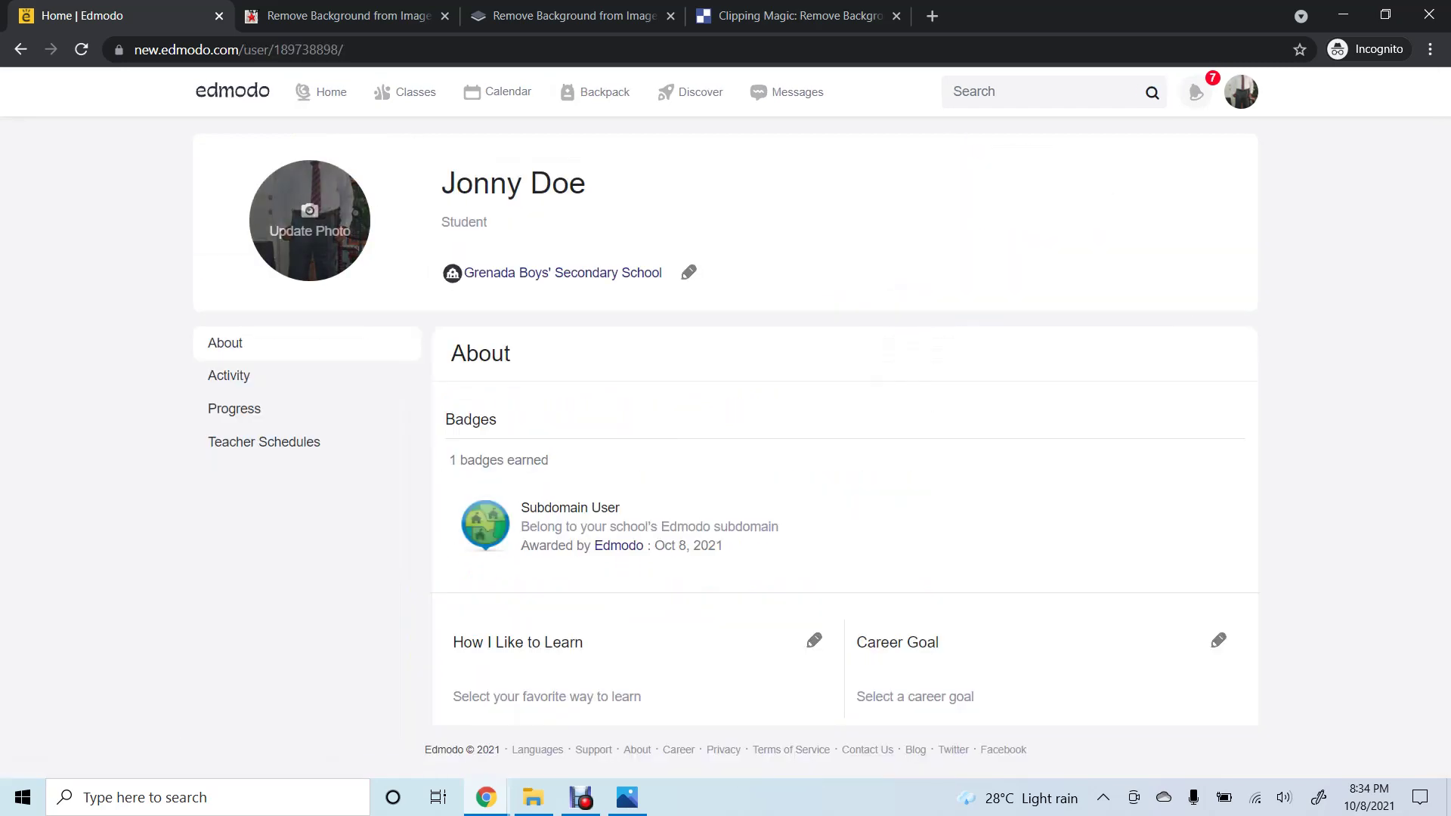
left_click(1241, 92)
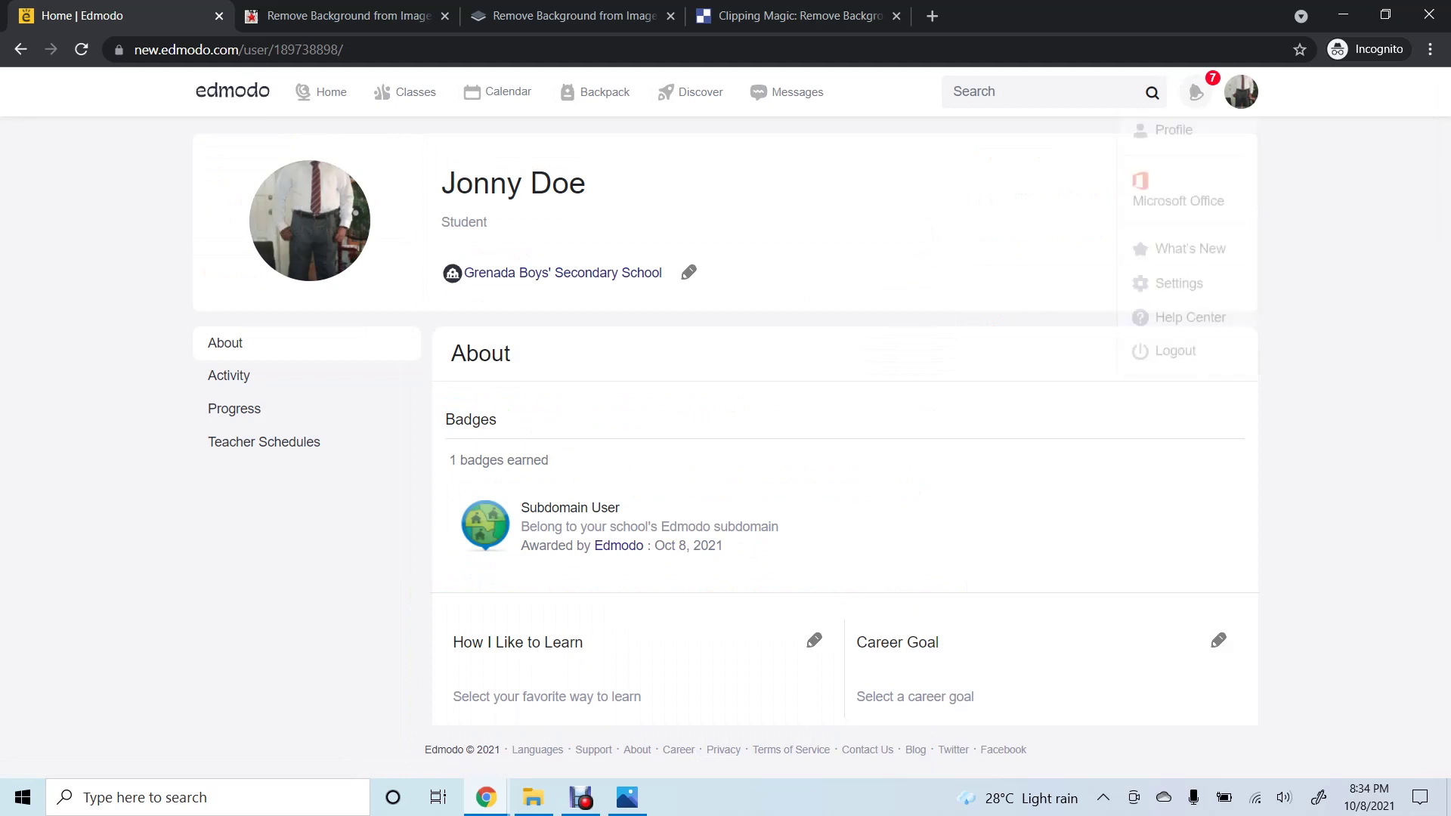
mouse_move(309, 220)
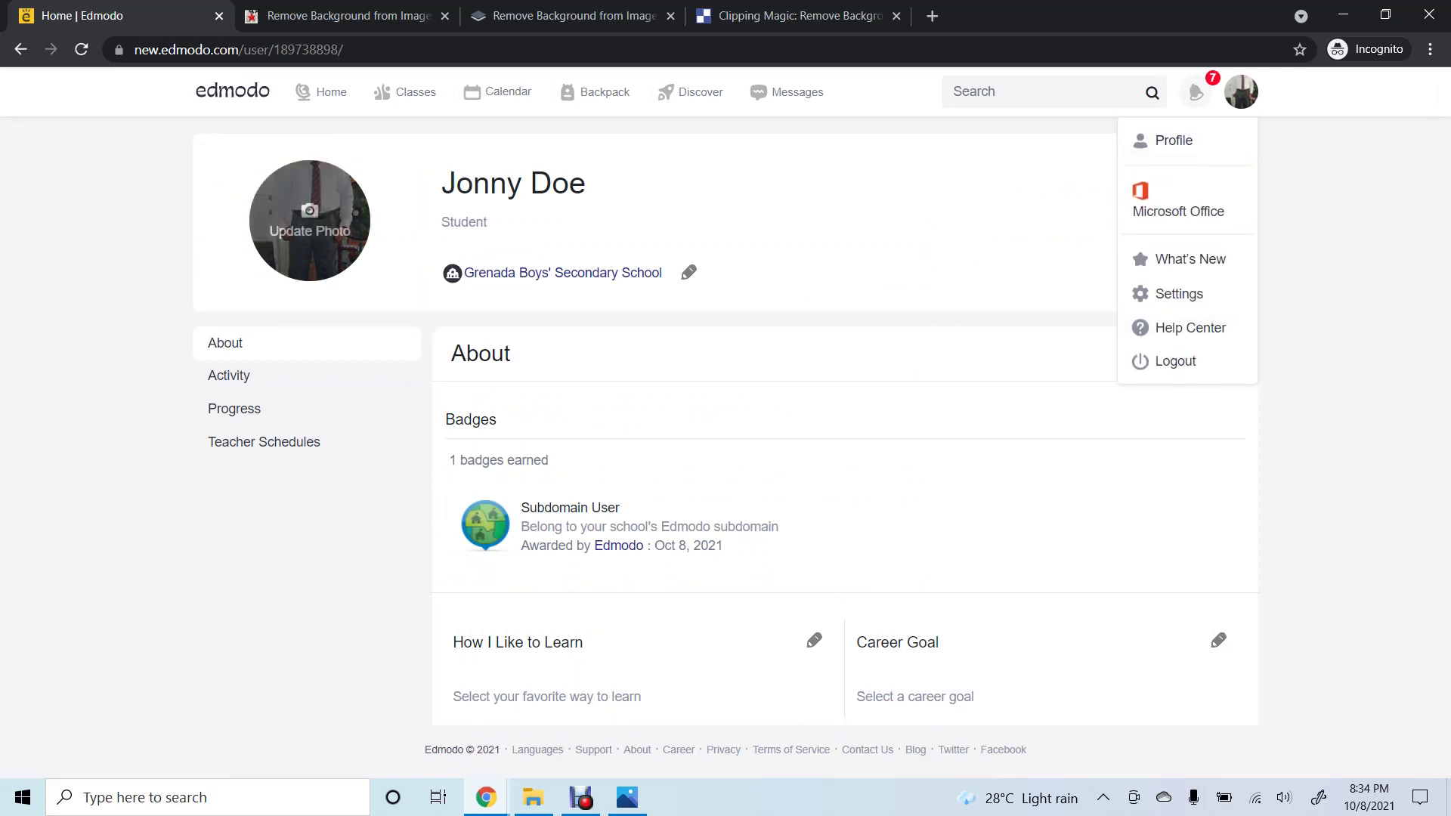
left_click(310, 220)
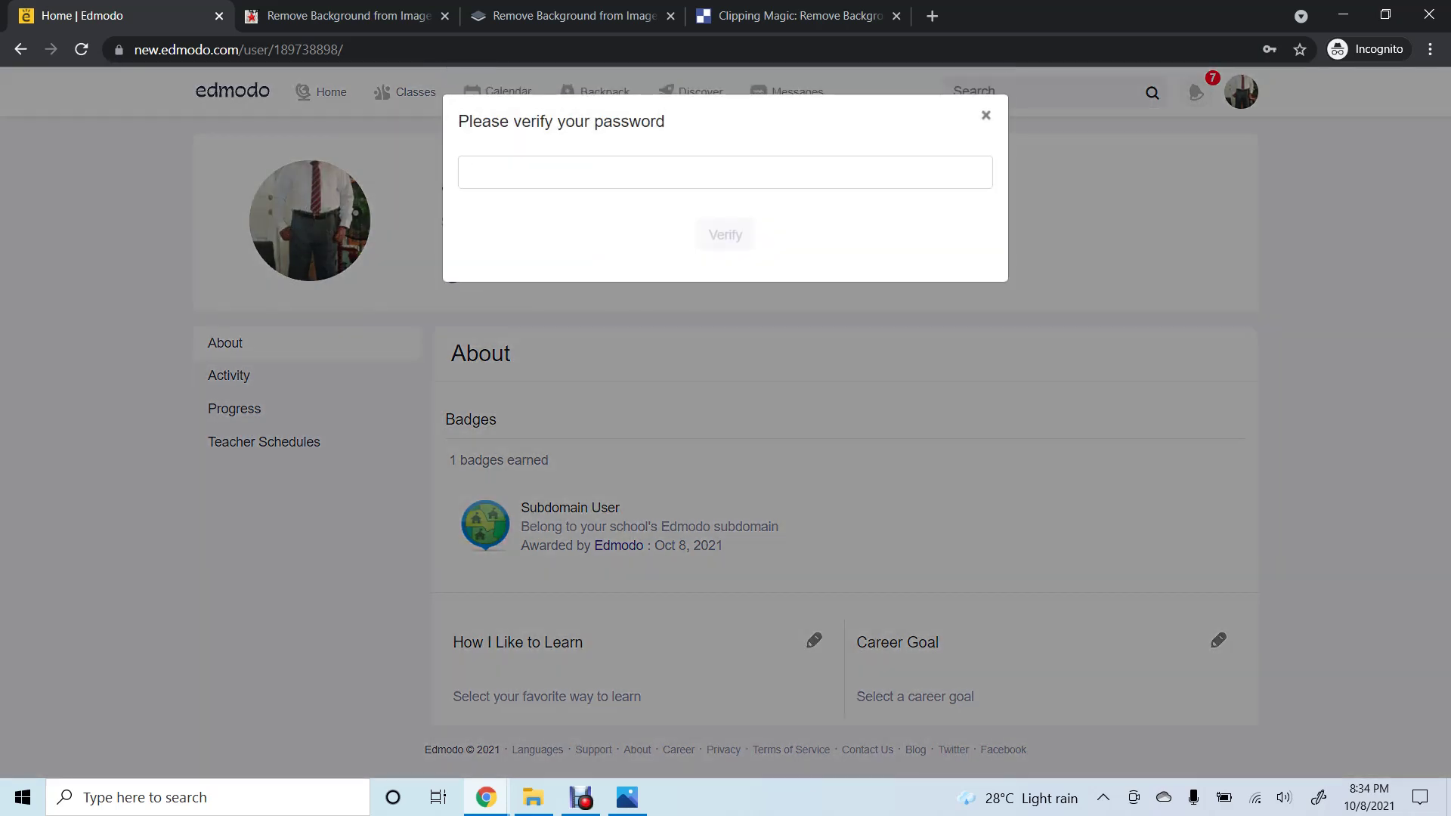
type("••••••")
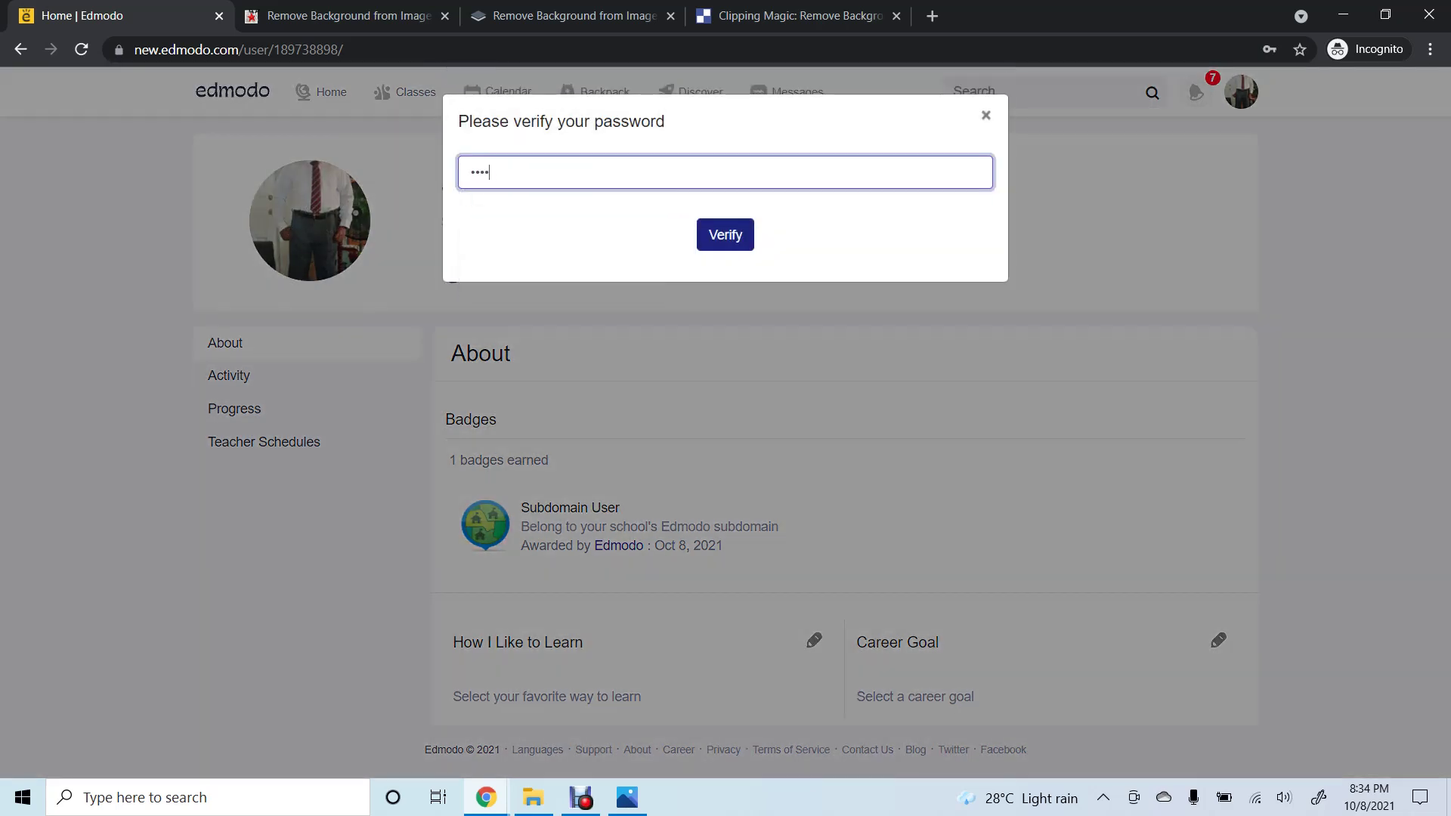
type("•")
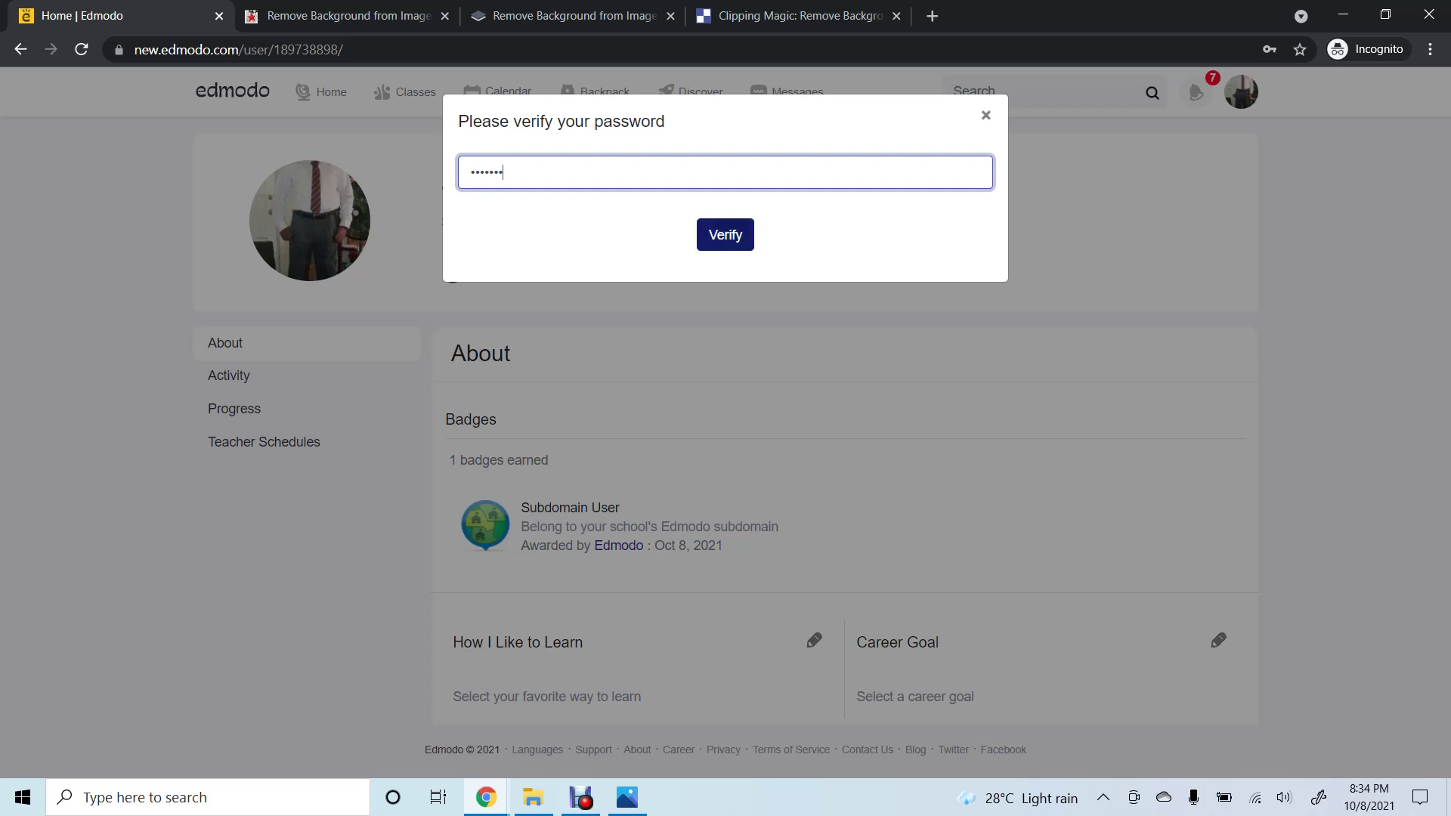
left_click(725, 235)
key("Return")
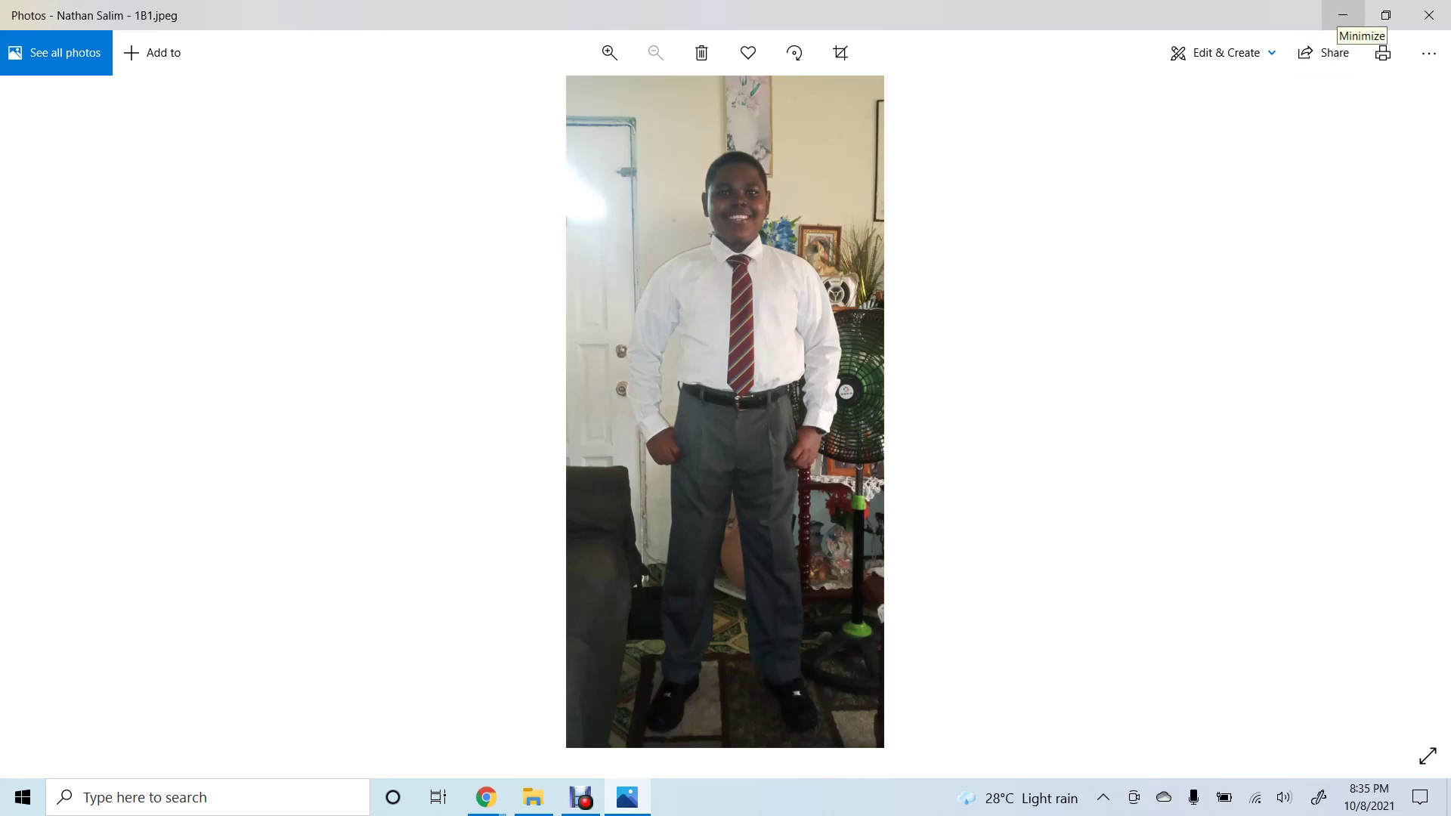
Step: Switch to remove.bg, upload the student's full-length photo from the Desktop, and compare the original with the removed-background version
left_click(1343, 16)
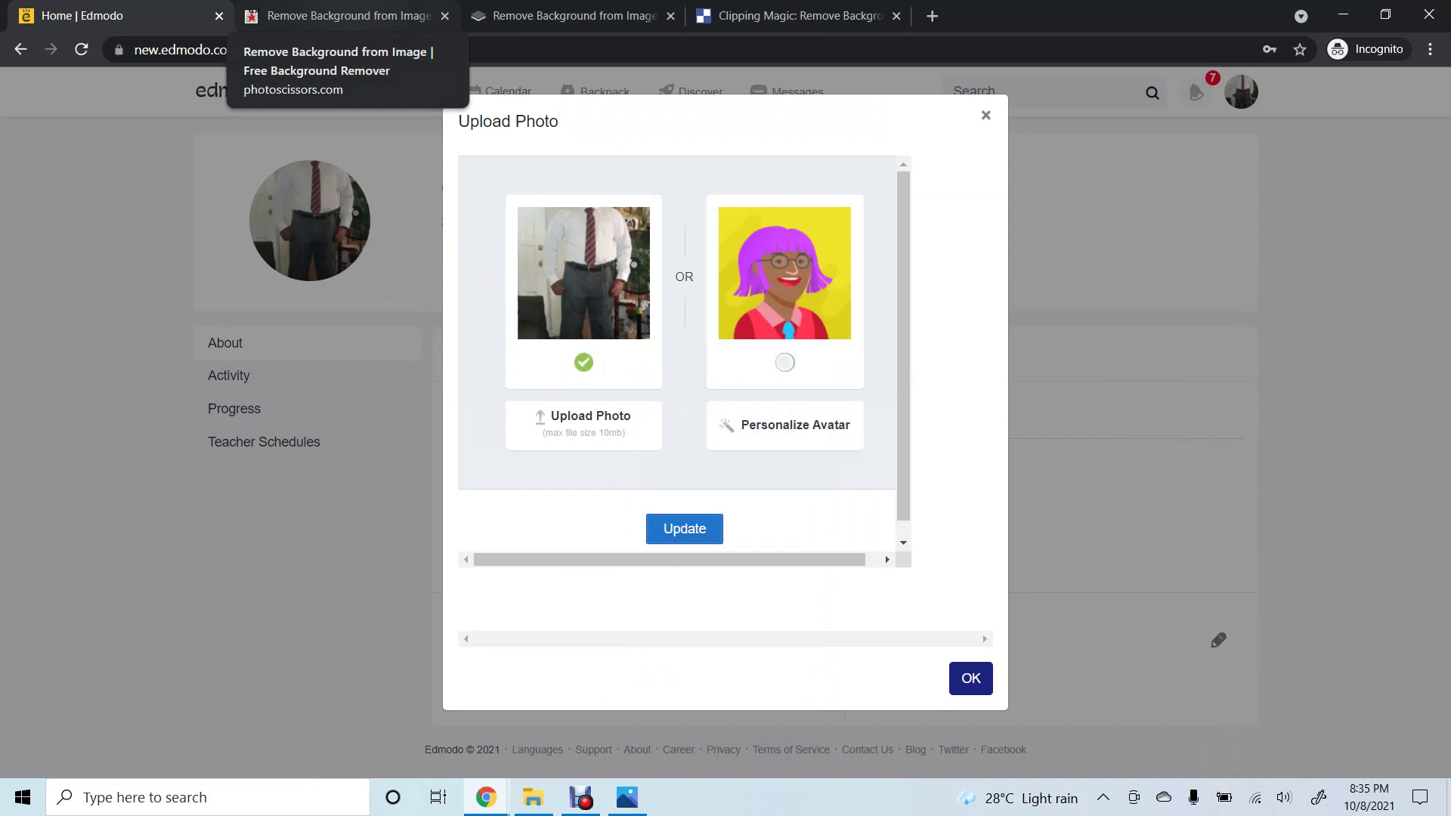
left_click(343, 15)
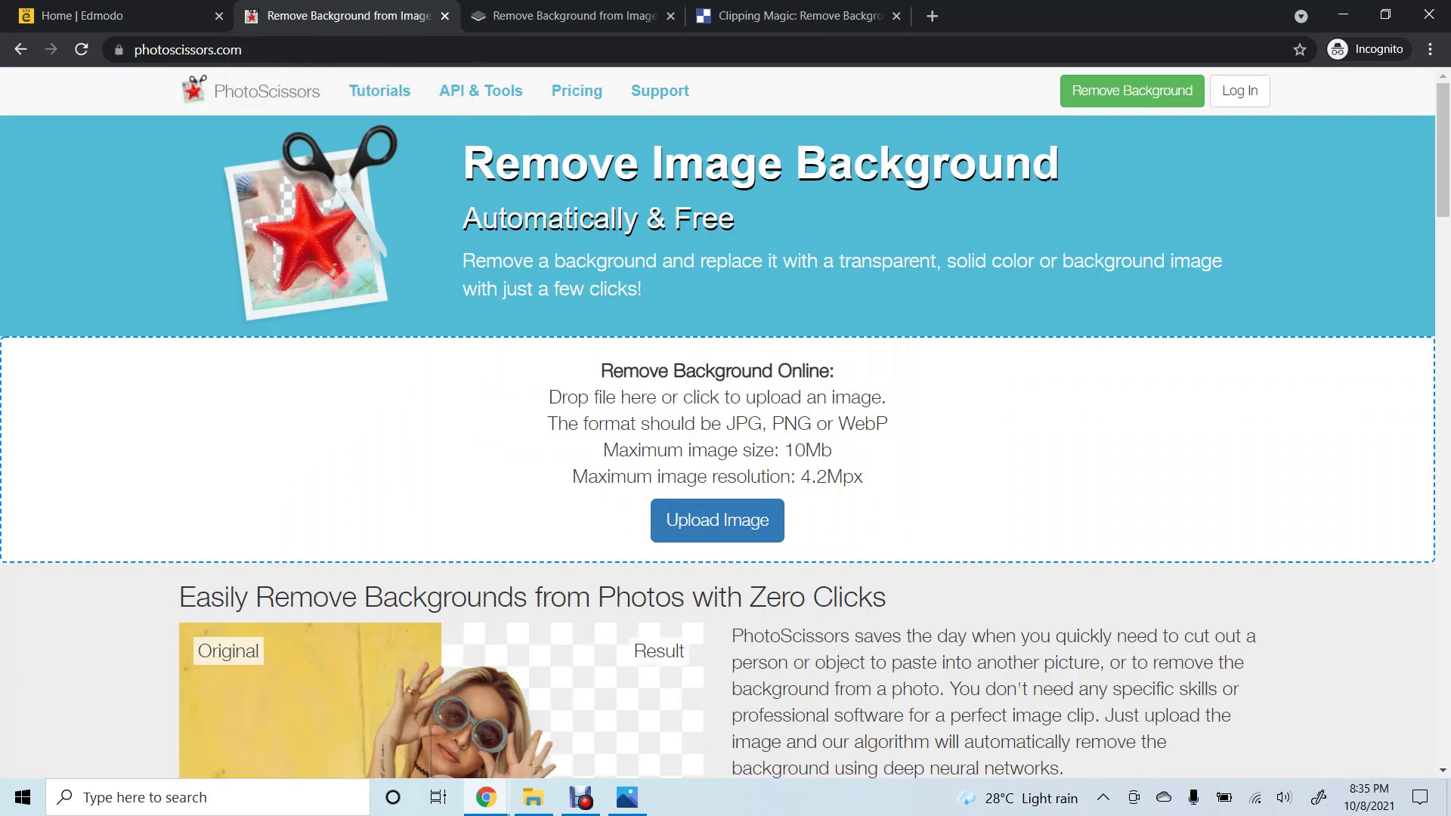
left_click(567, 15)
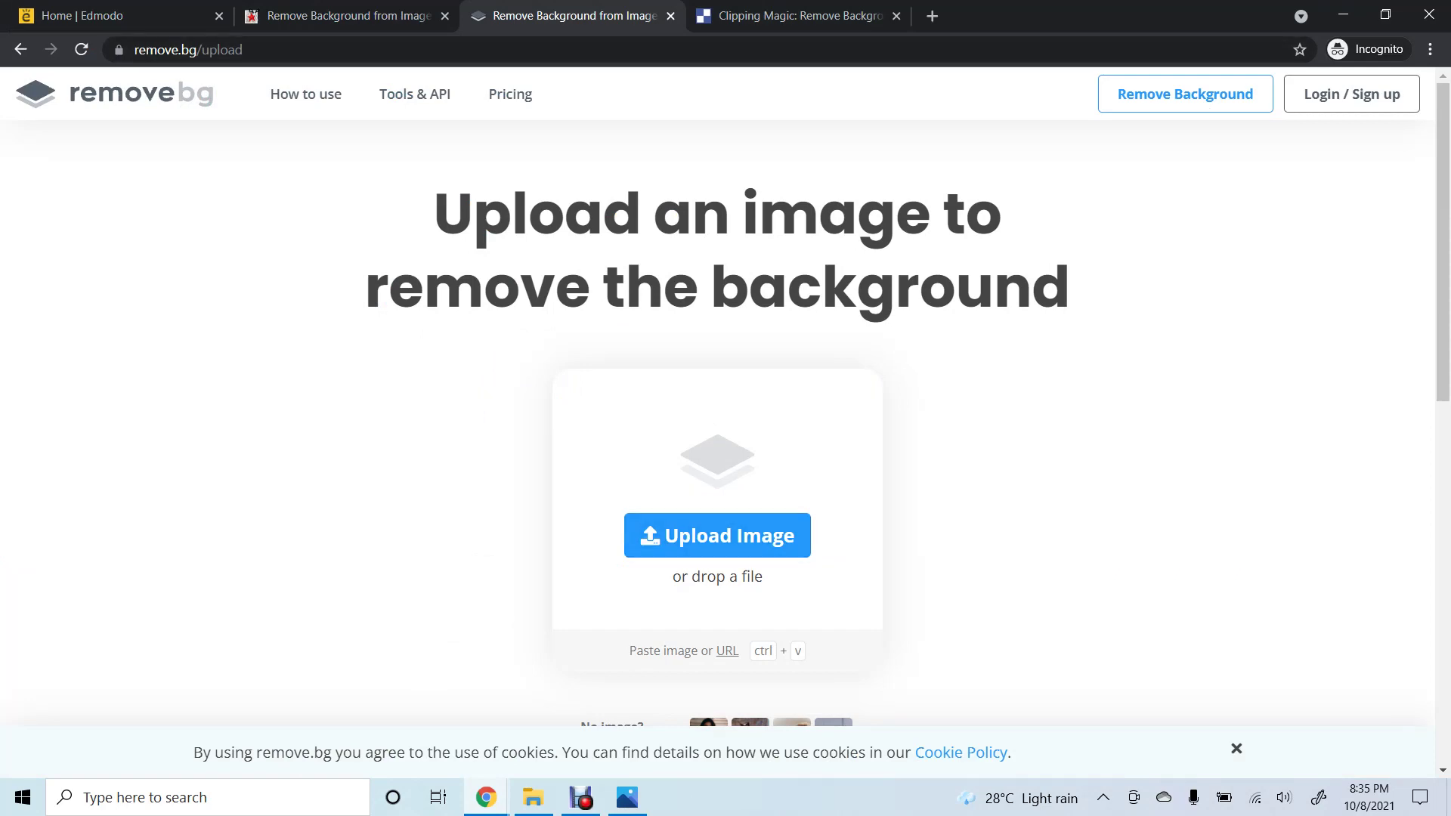
left_click(717, 535)
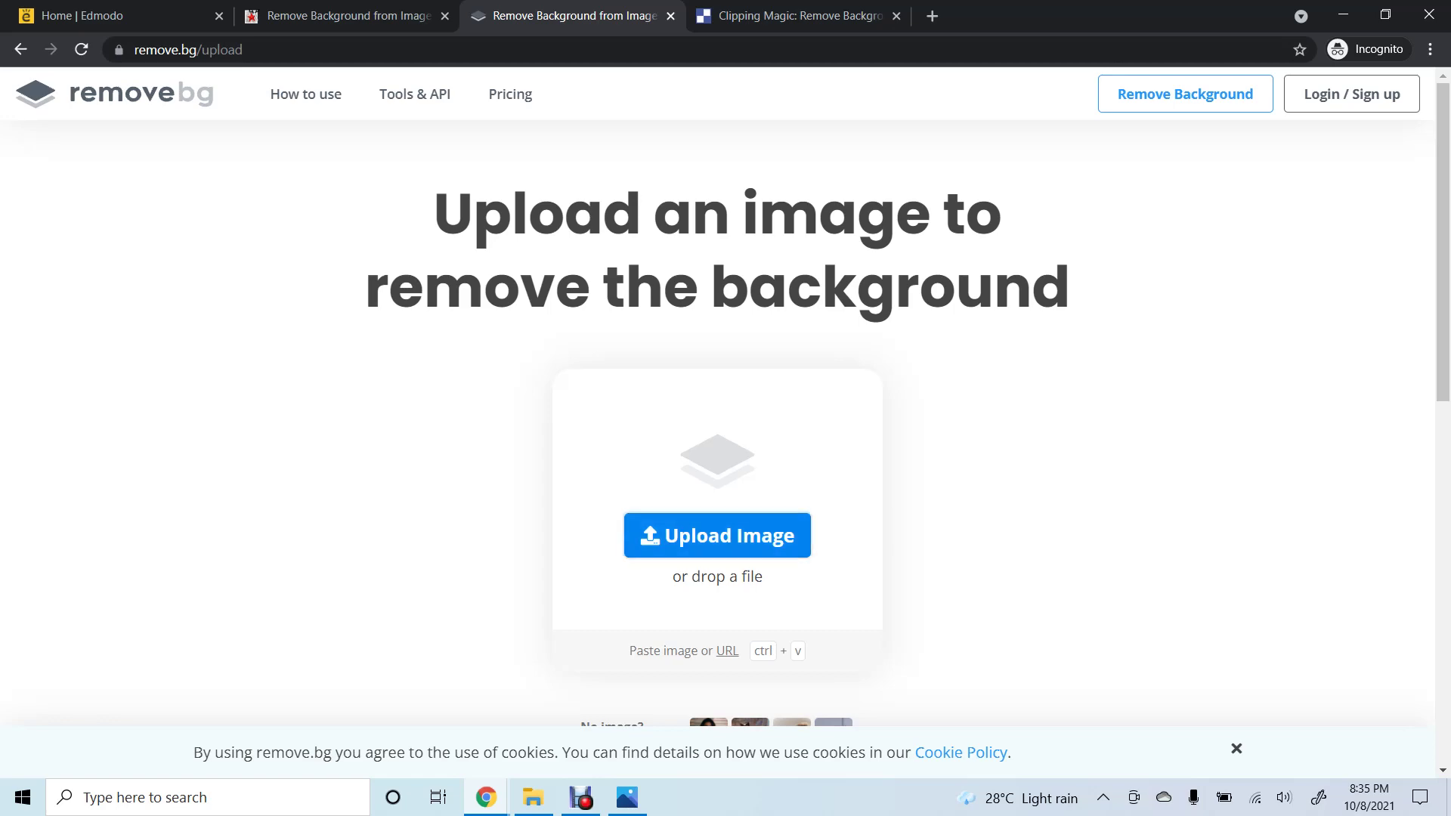
left_click(442, 166)
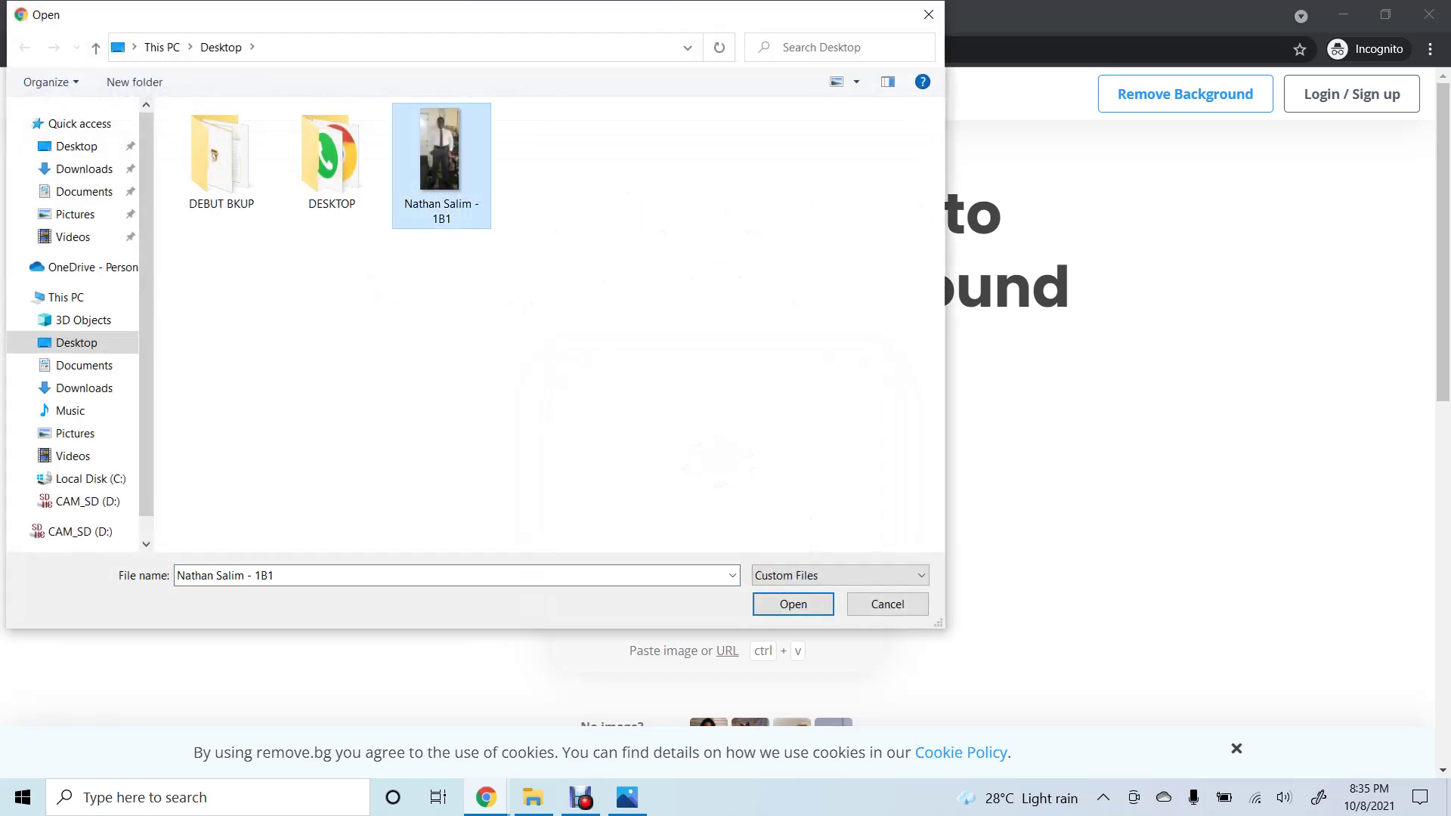
left_click(793, 604)
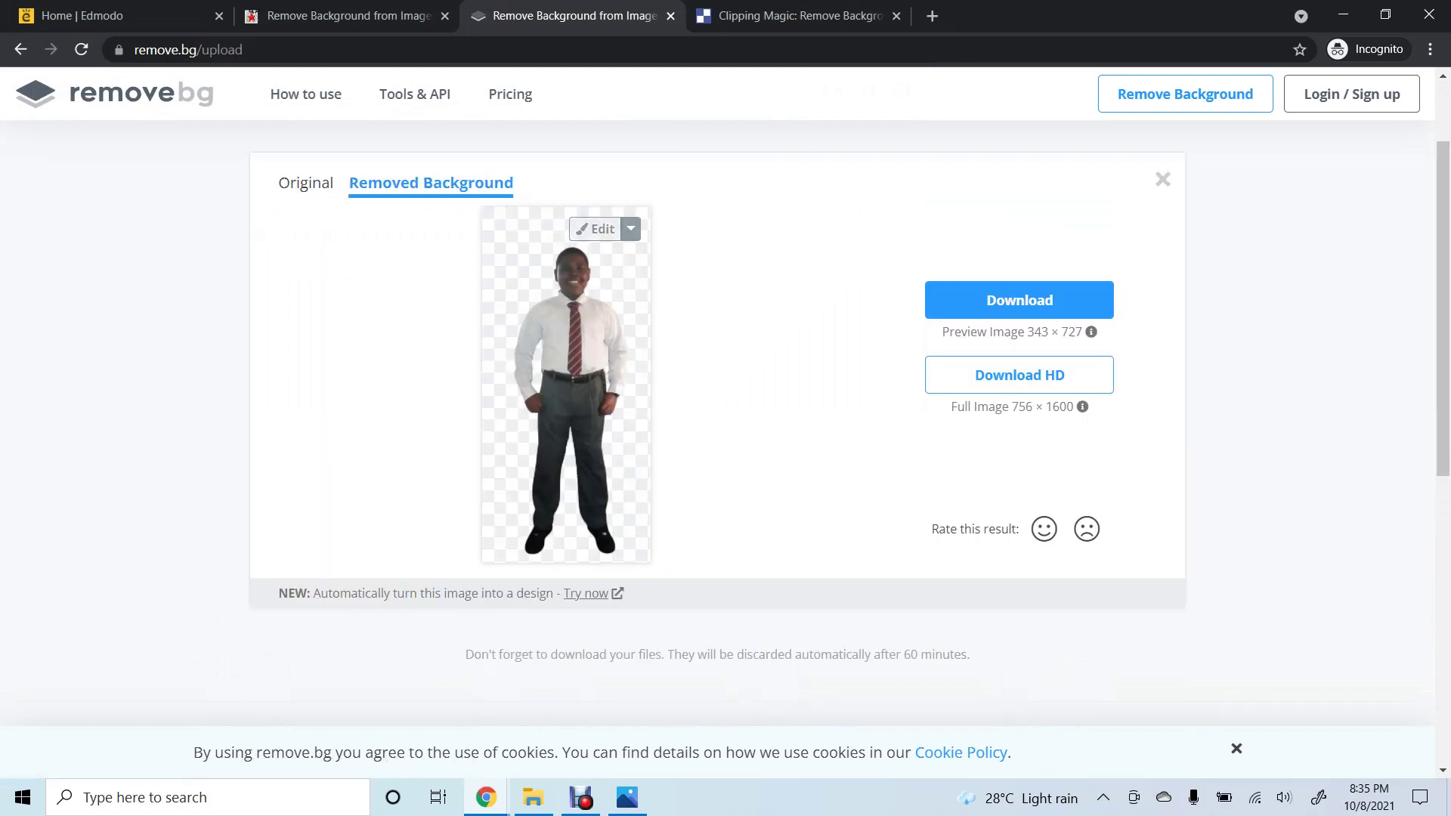
left_click(306, 183)
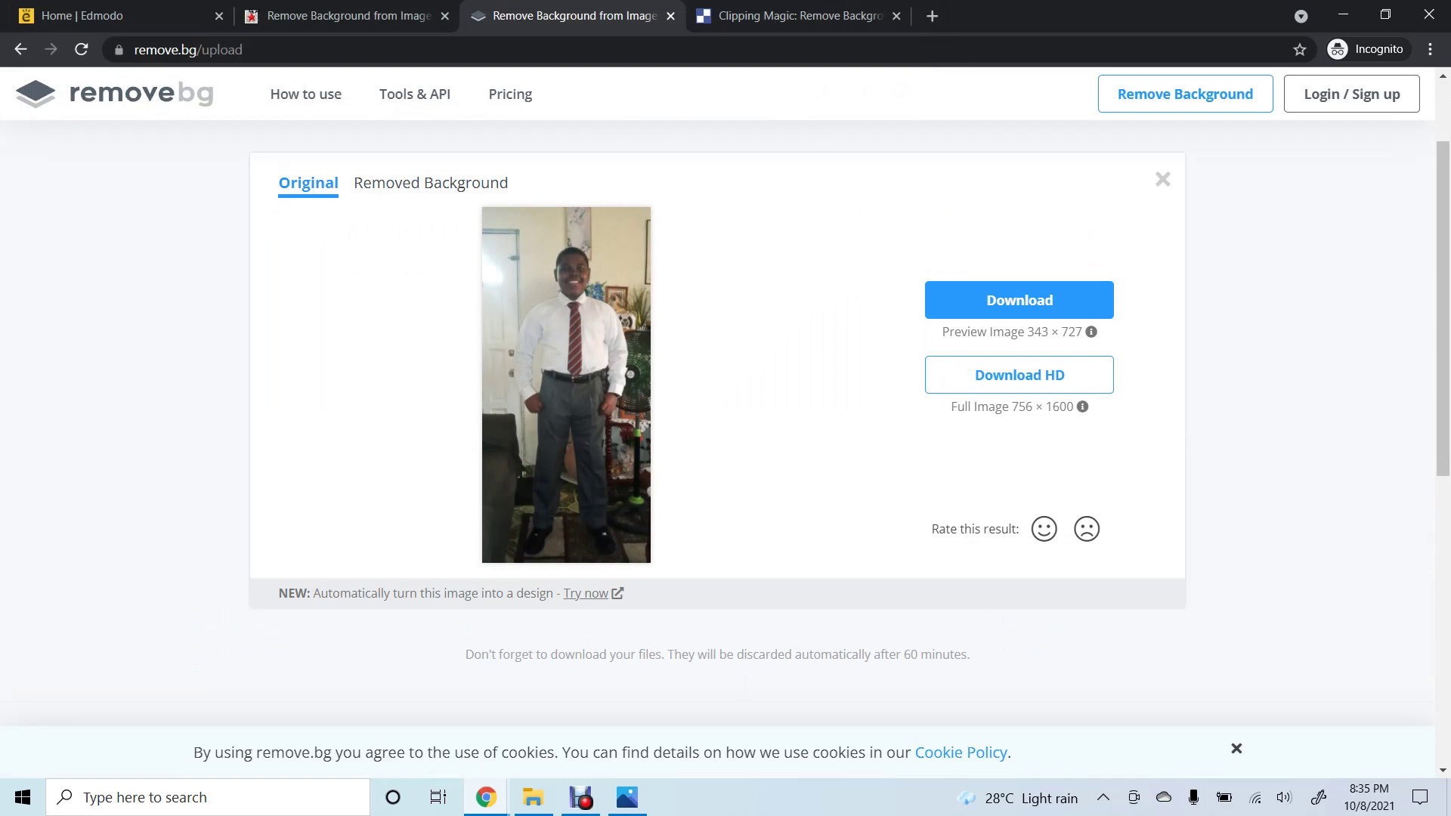
left_click(430, 183)
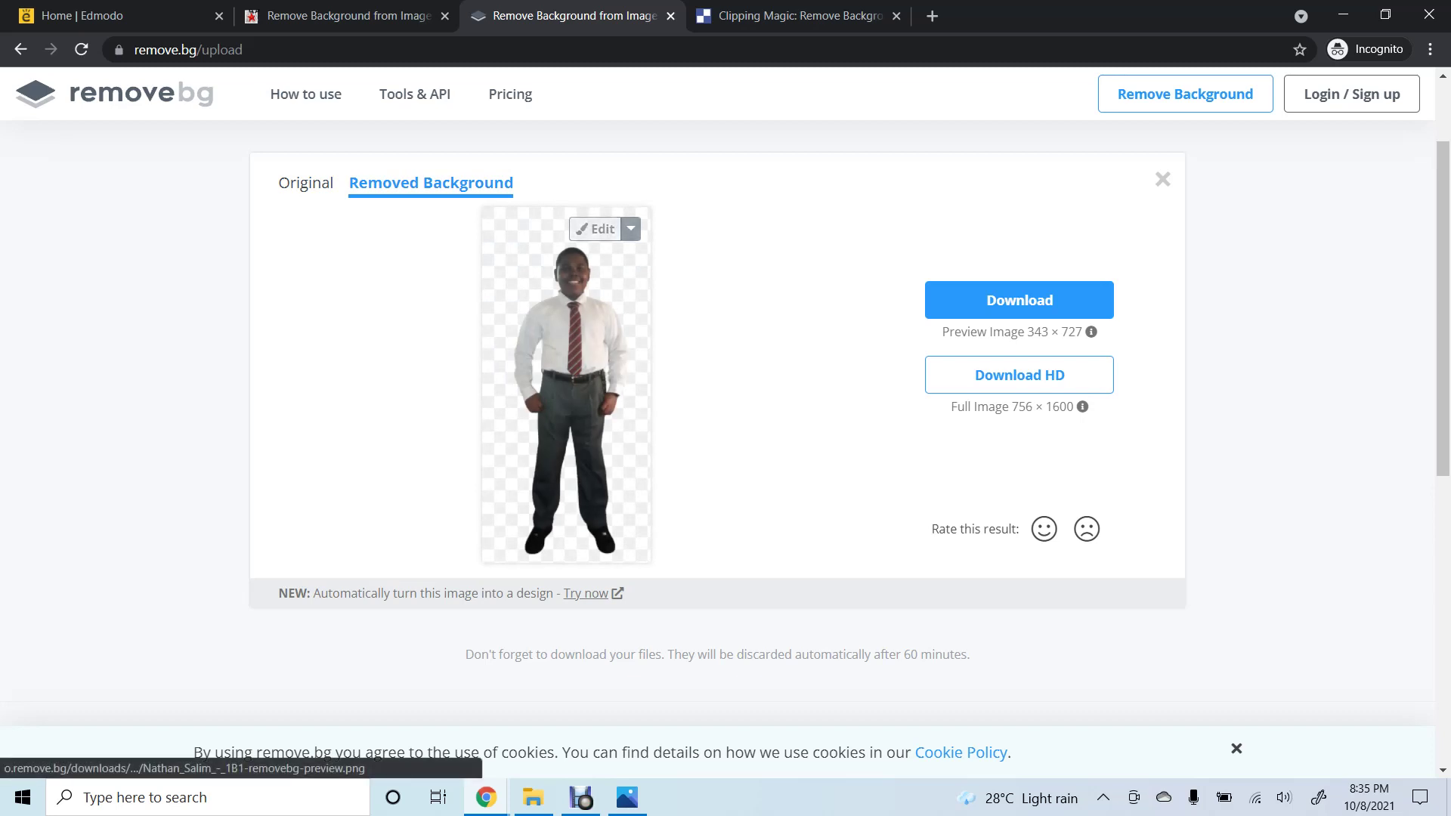
Step: Edit the cutout's background, trying blurred and photo backdrops and finishing with the plain white studio backdrop
left_click(594, 228)
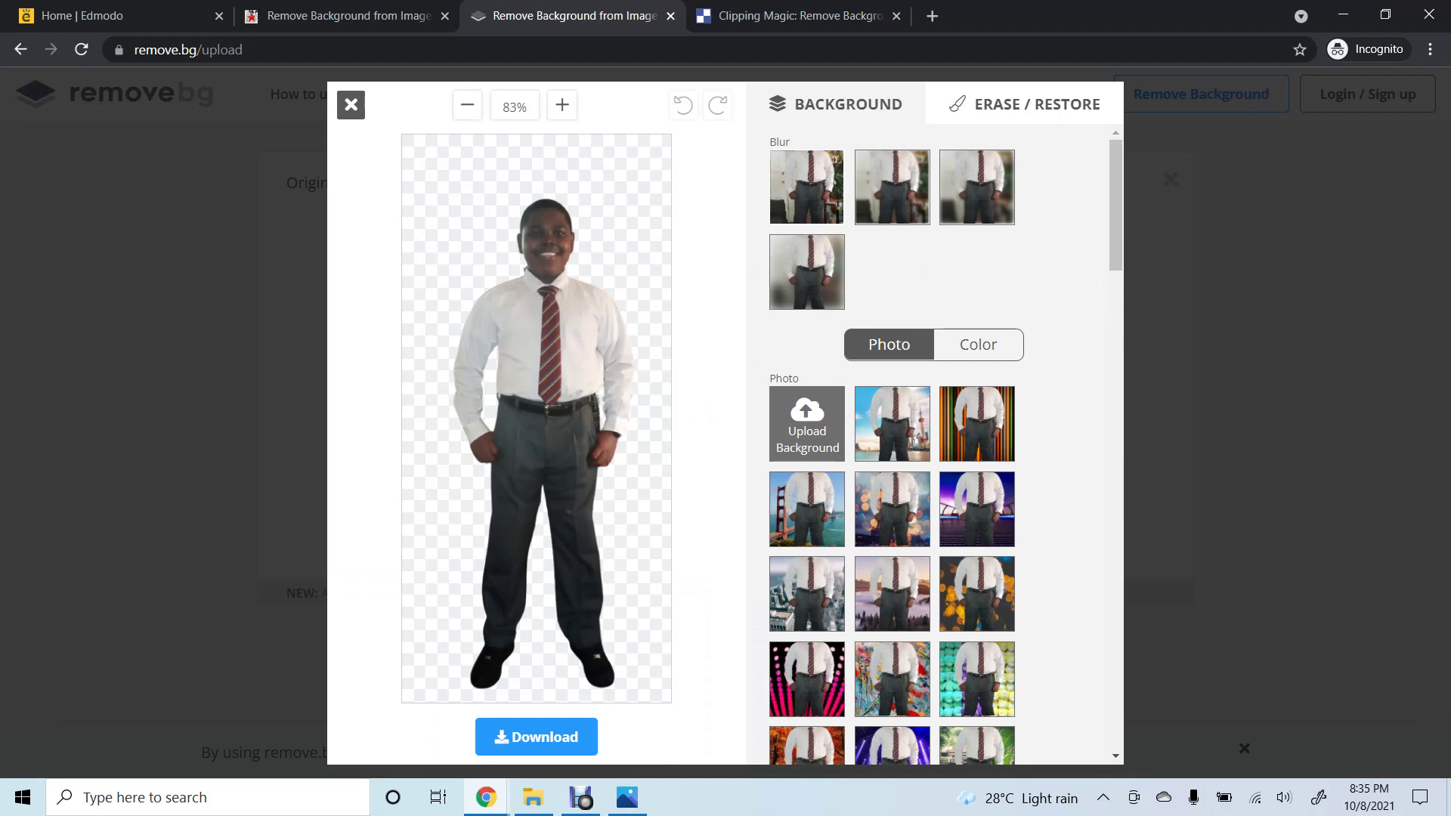
left_click(807, 272)
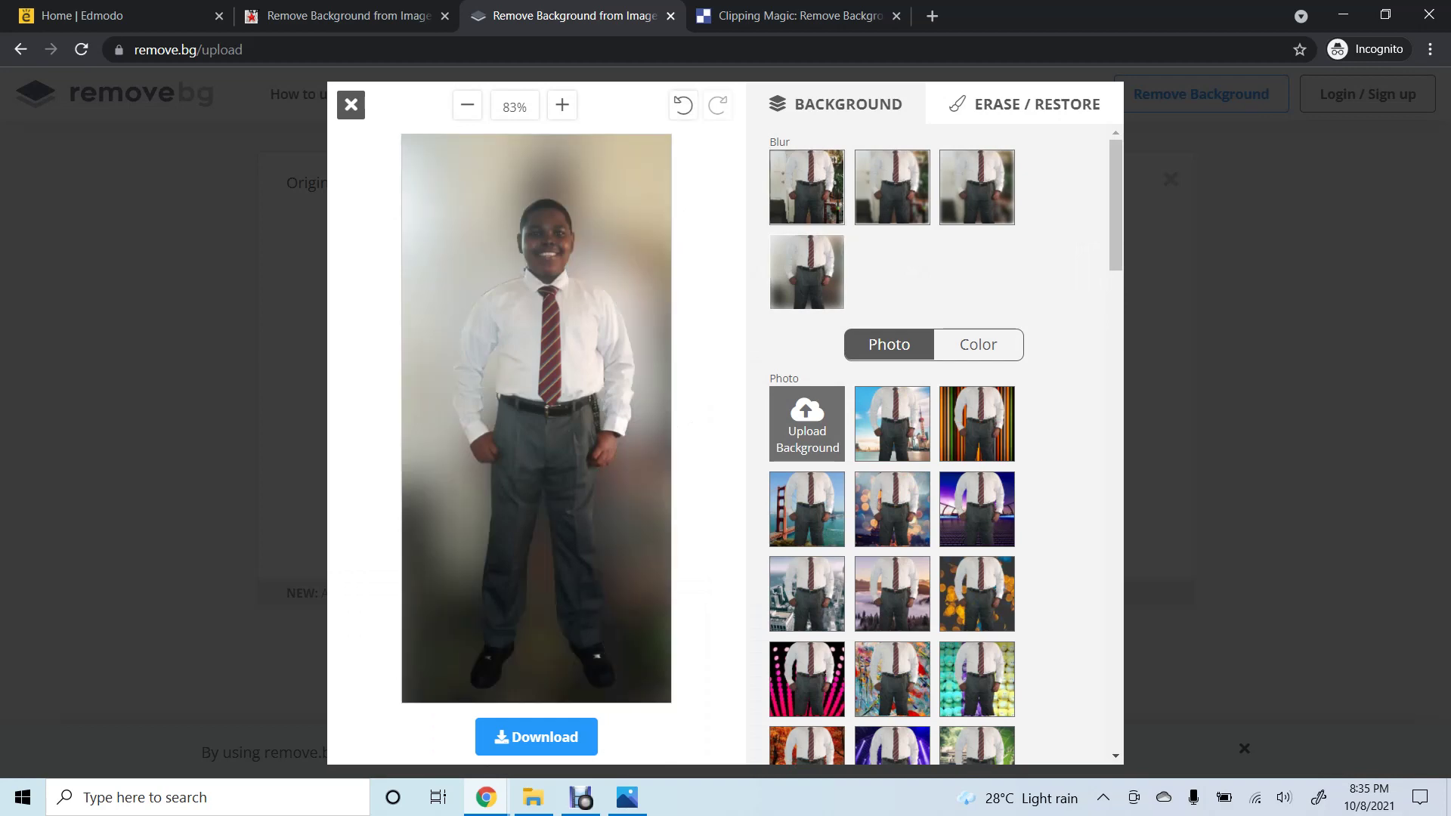
left_click(807, 187)
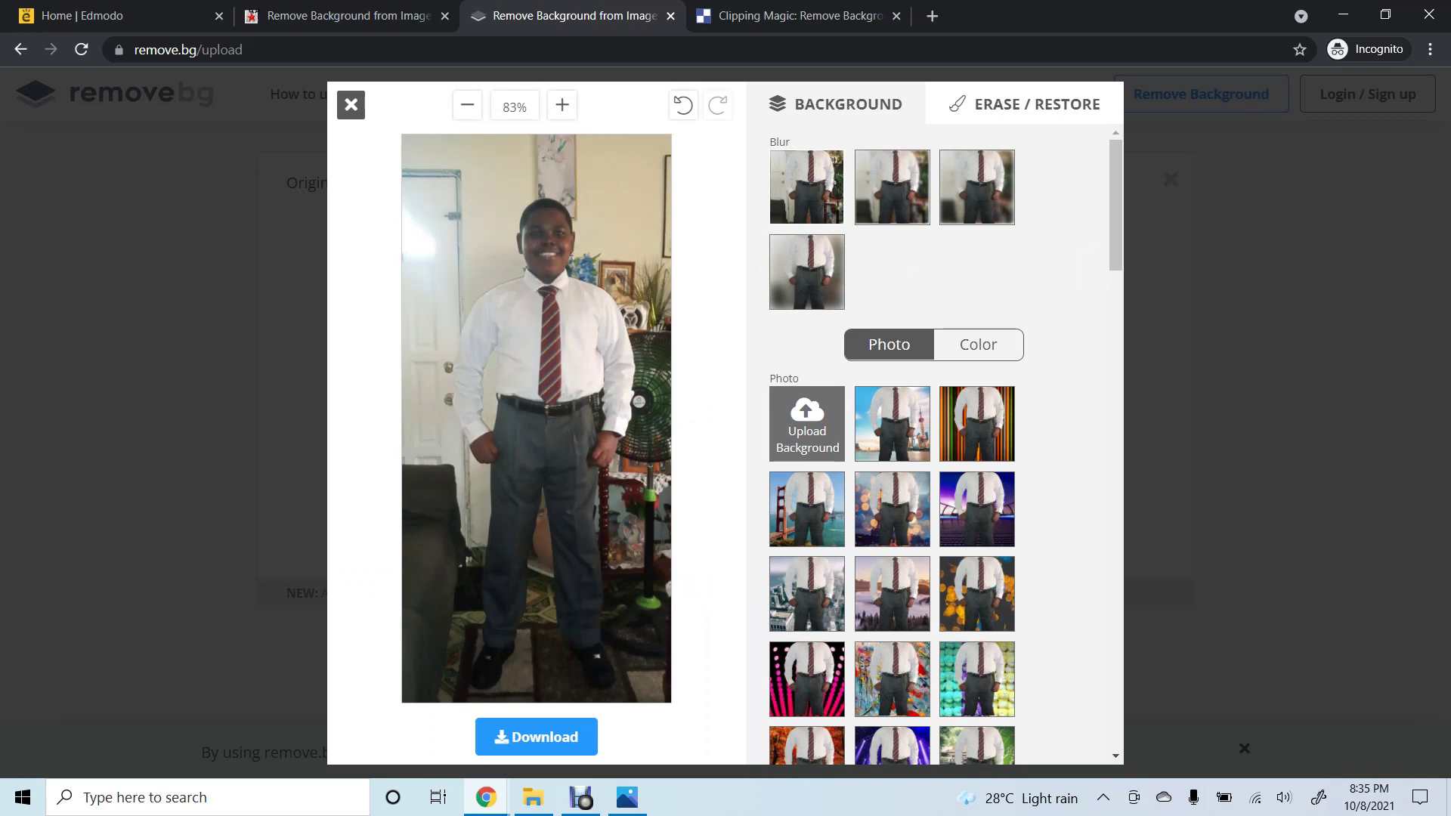
left_click(807, 188)
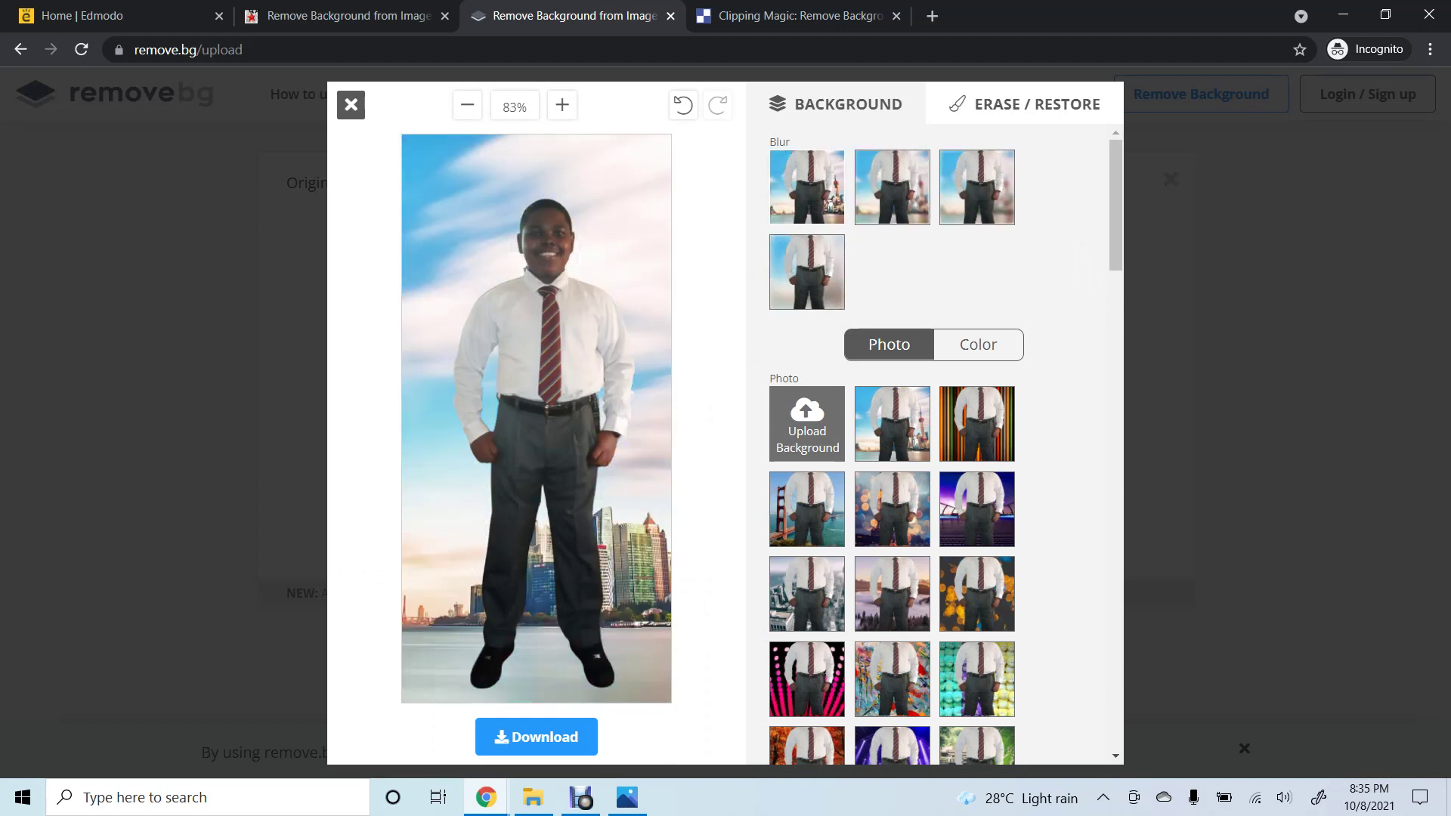
left_click(977, 423)
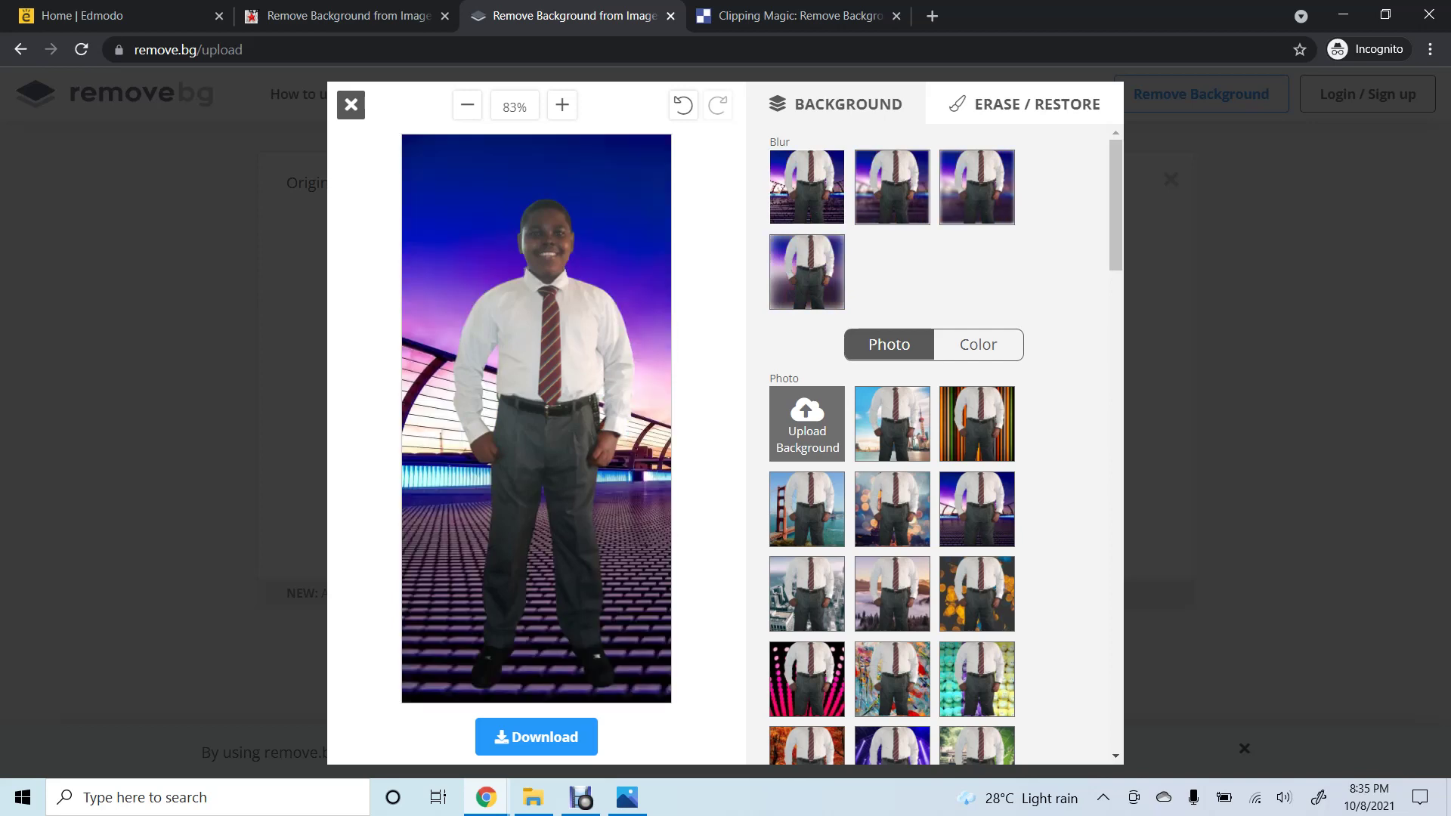
left_click(892, 510)
scroll(892, 498, "down", 8)
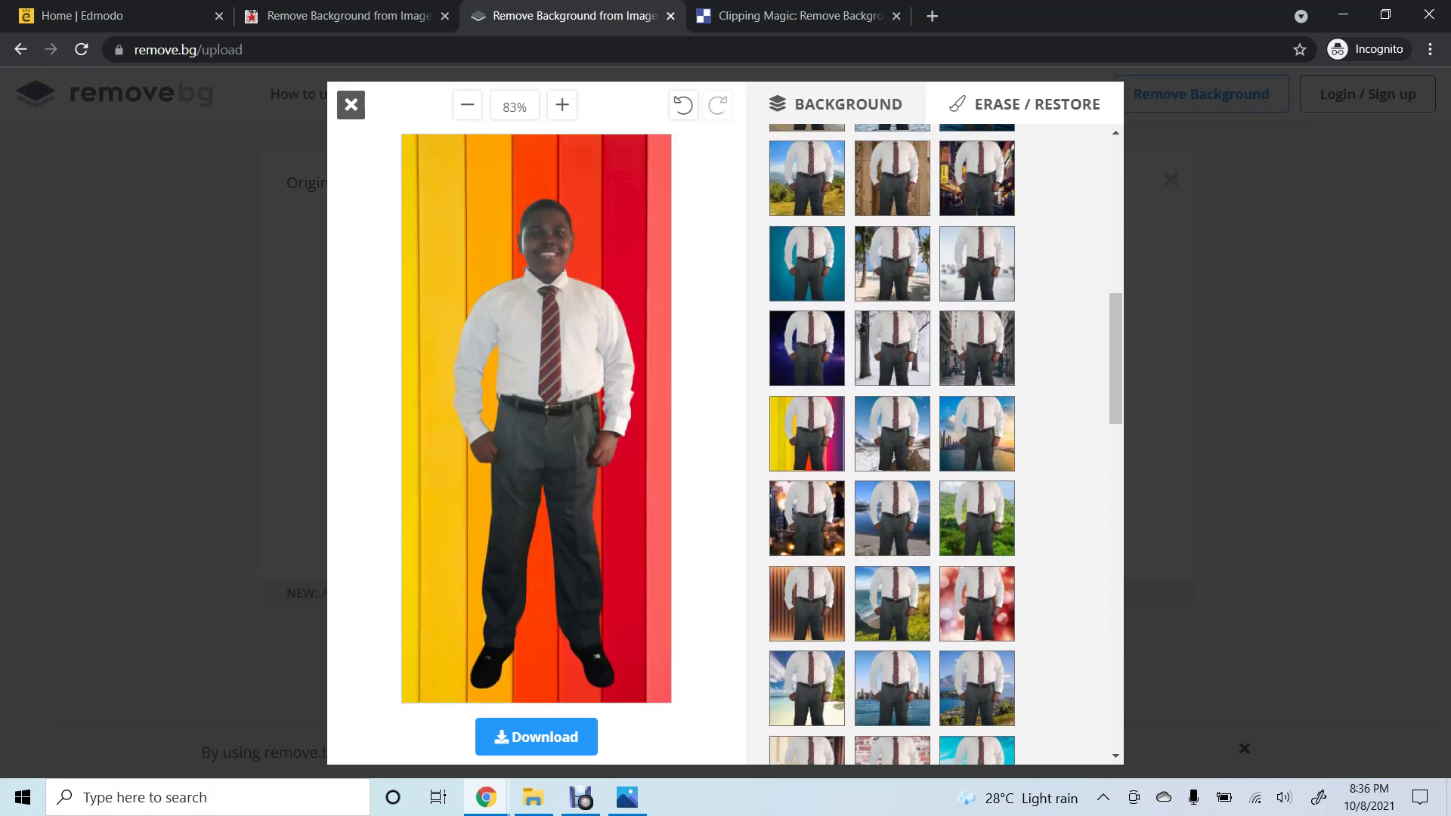
scroll(892, 446, "down", 3)
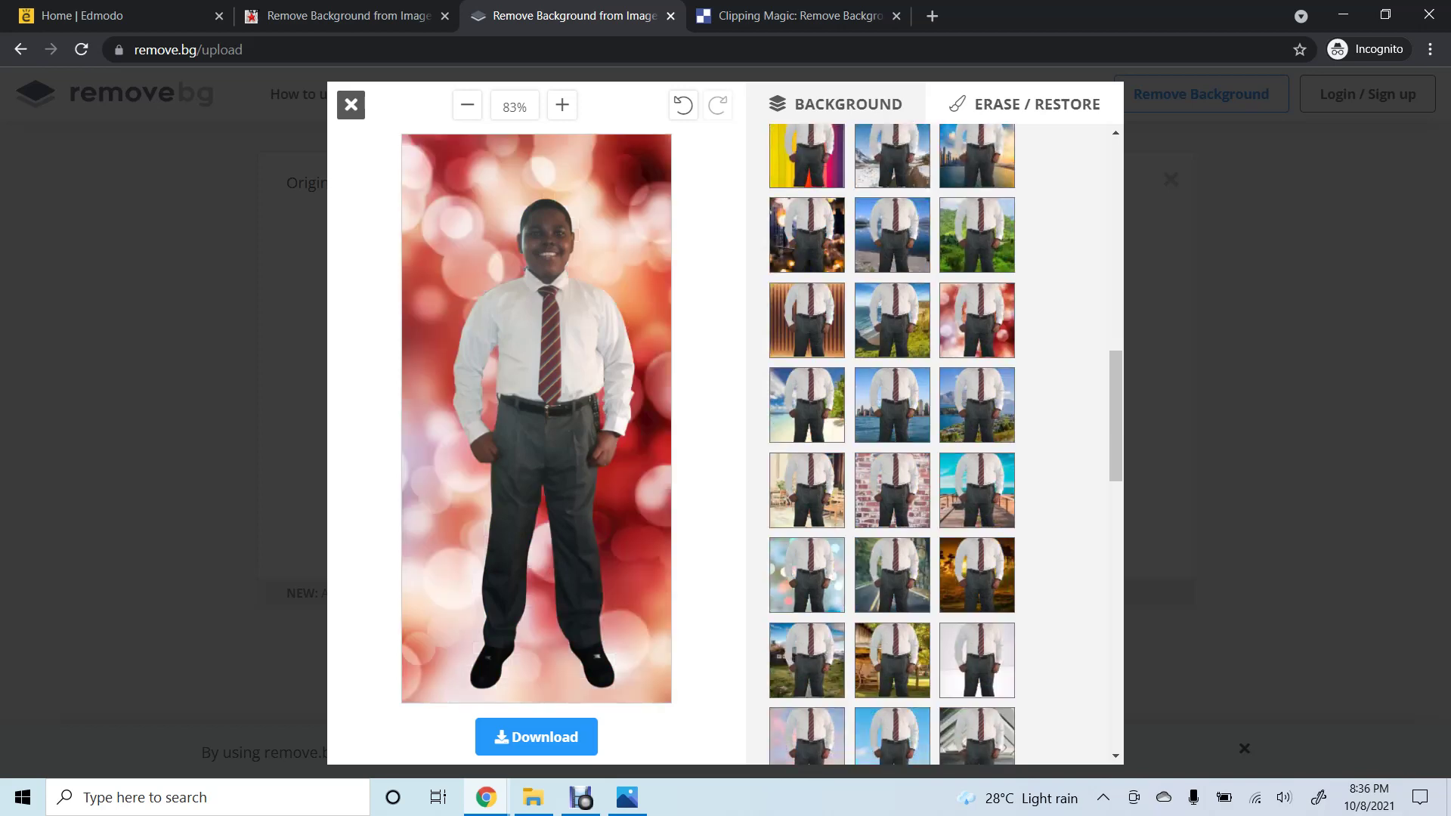
left_click(977, 660)
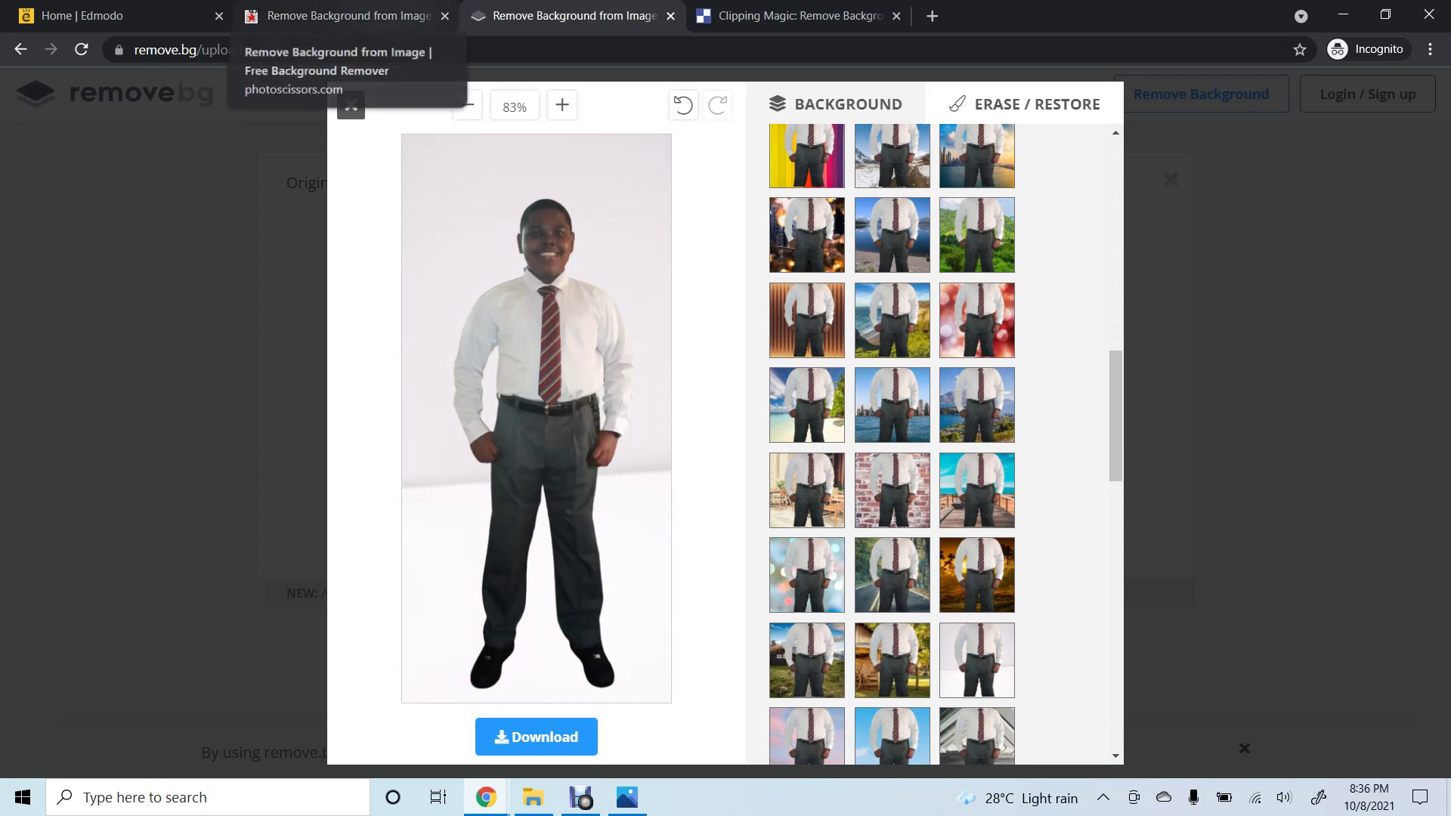
Step: Switch to Clipping Magic and upload the student's full-length photo from the Desktop for background removal
left_click(340, 16)
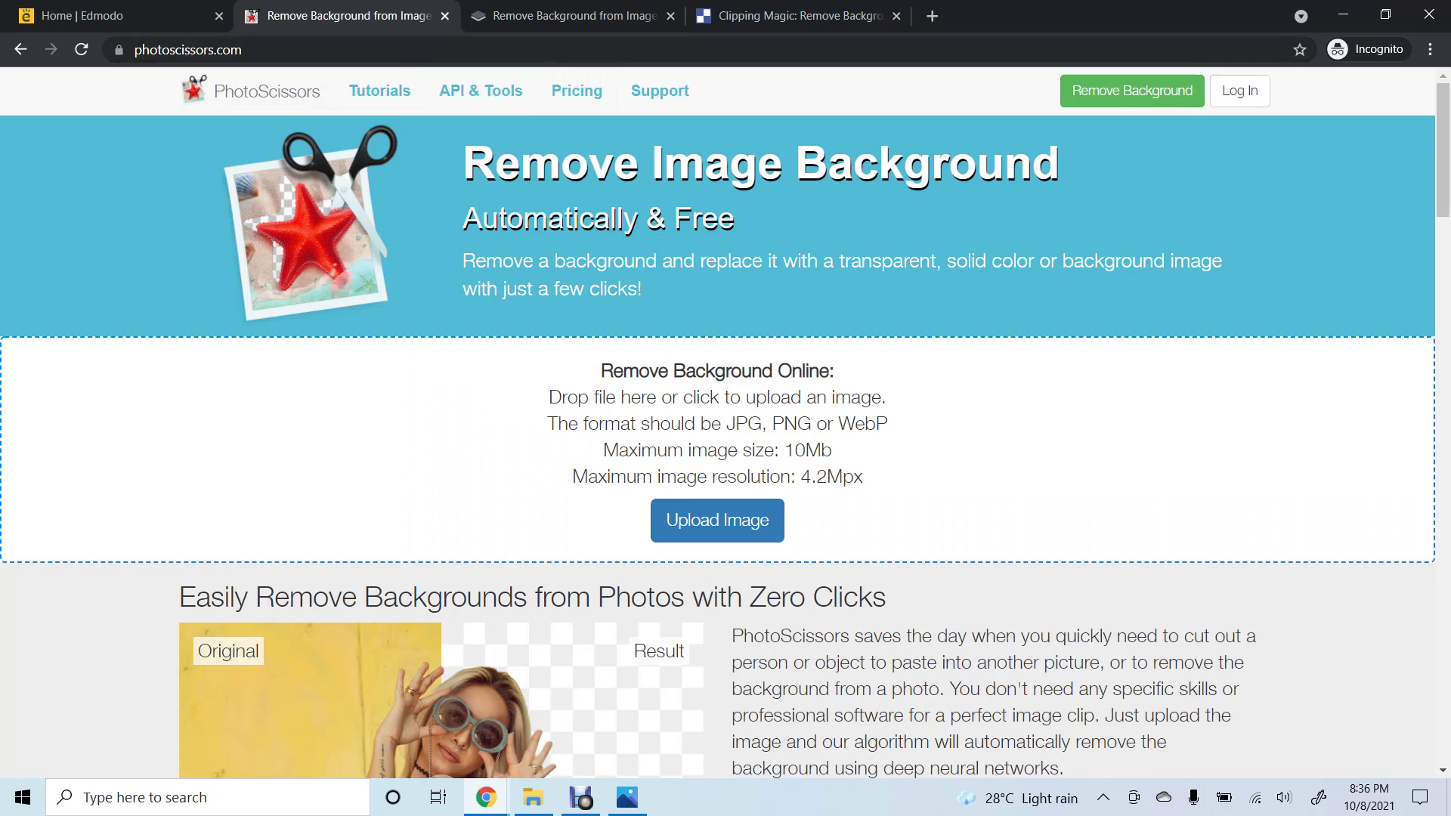
left_click(787, 16)
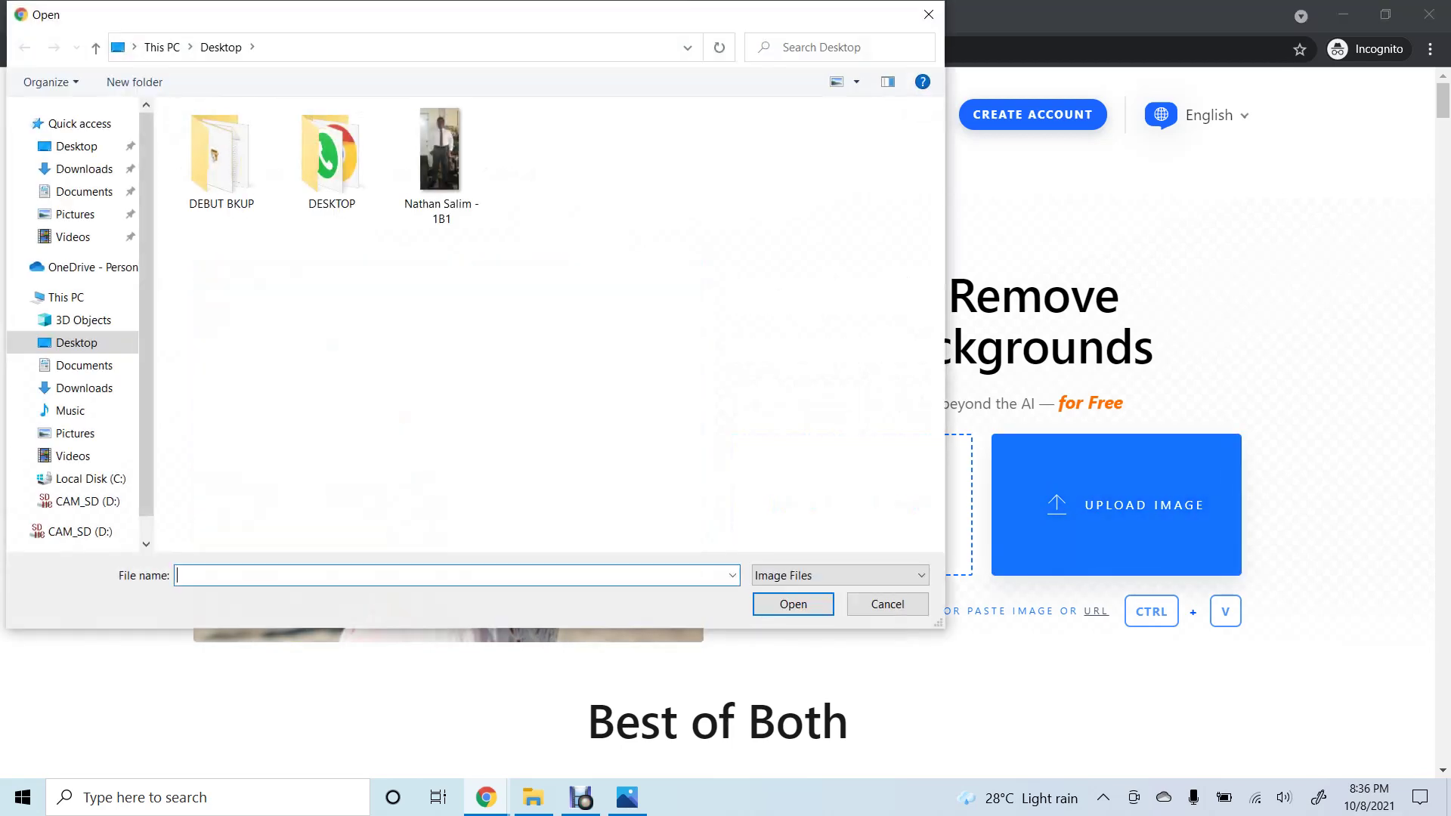
left_click(442, 166)
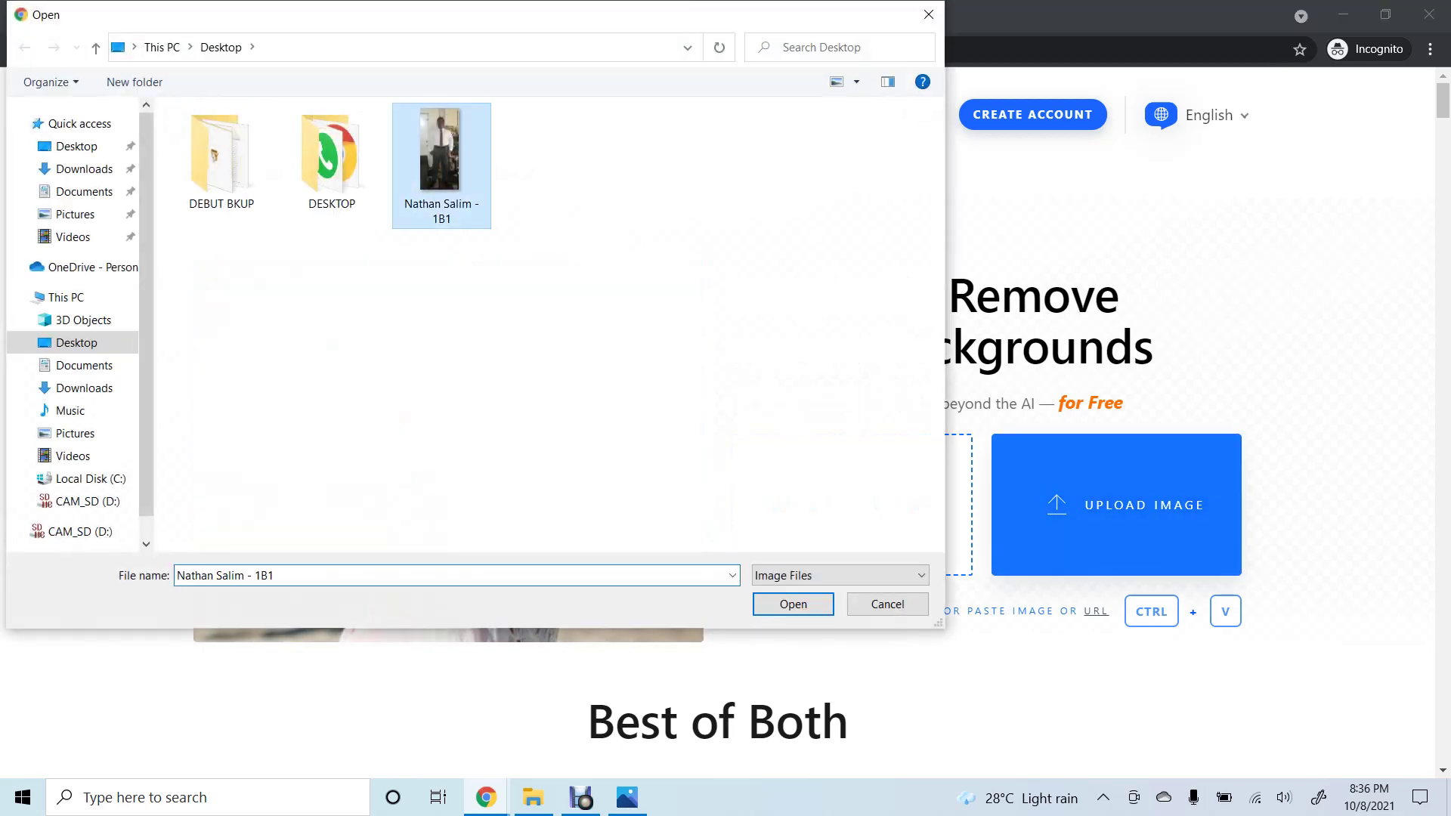
left_click(793, 604)
key("Return")
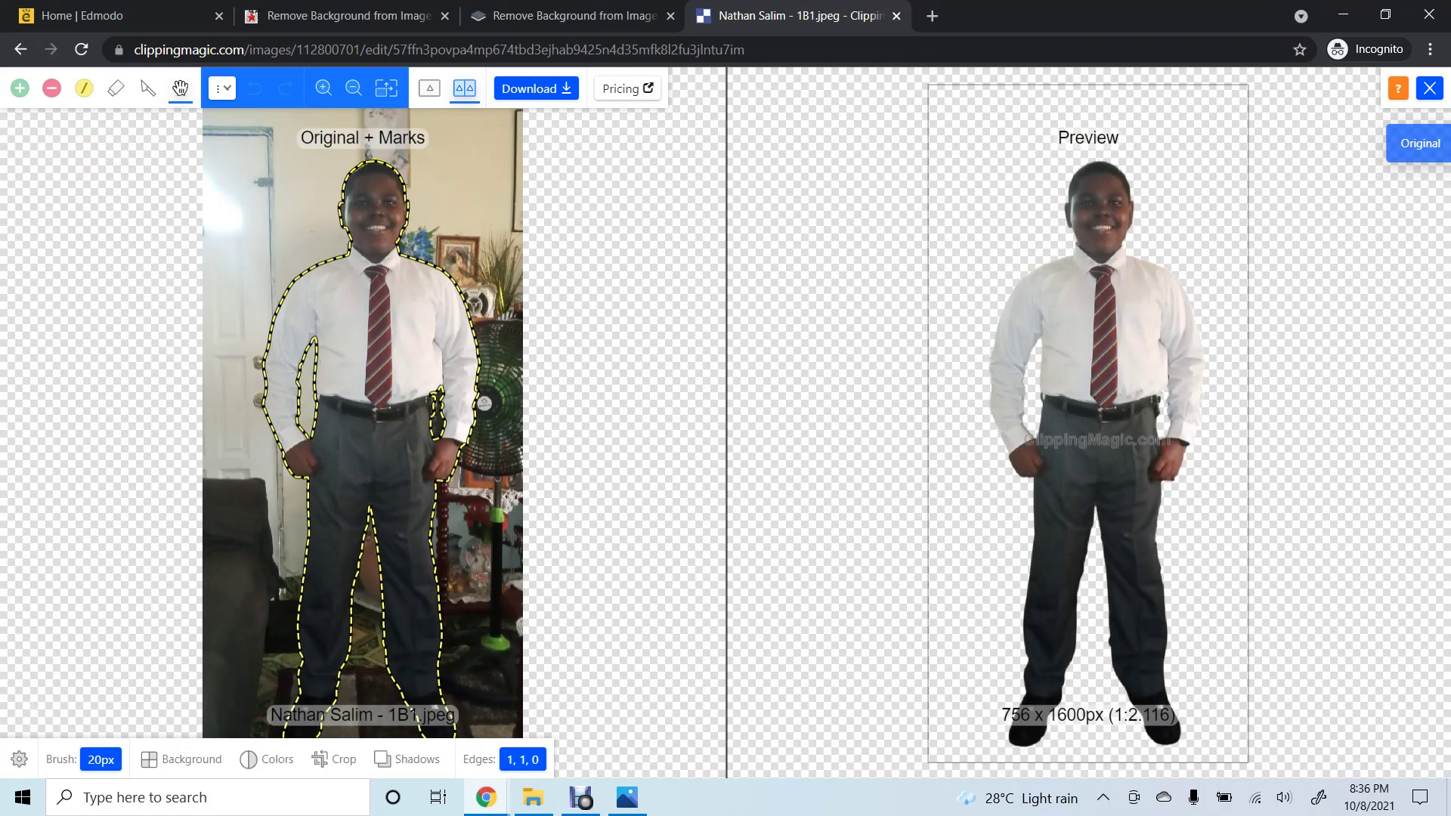
Step: Crop the cutout to the student's head and shoulders, about 543 x 526 px, and apply the crop
left_click(333, 759)
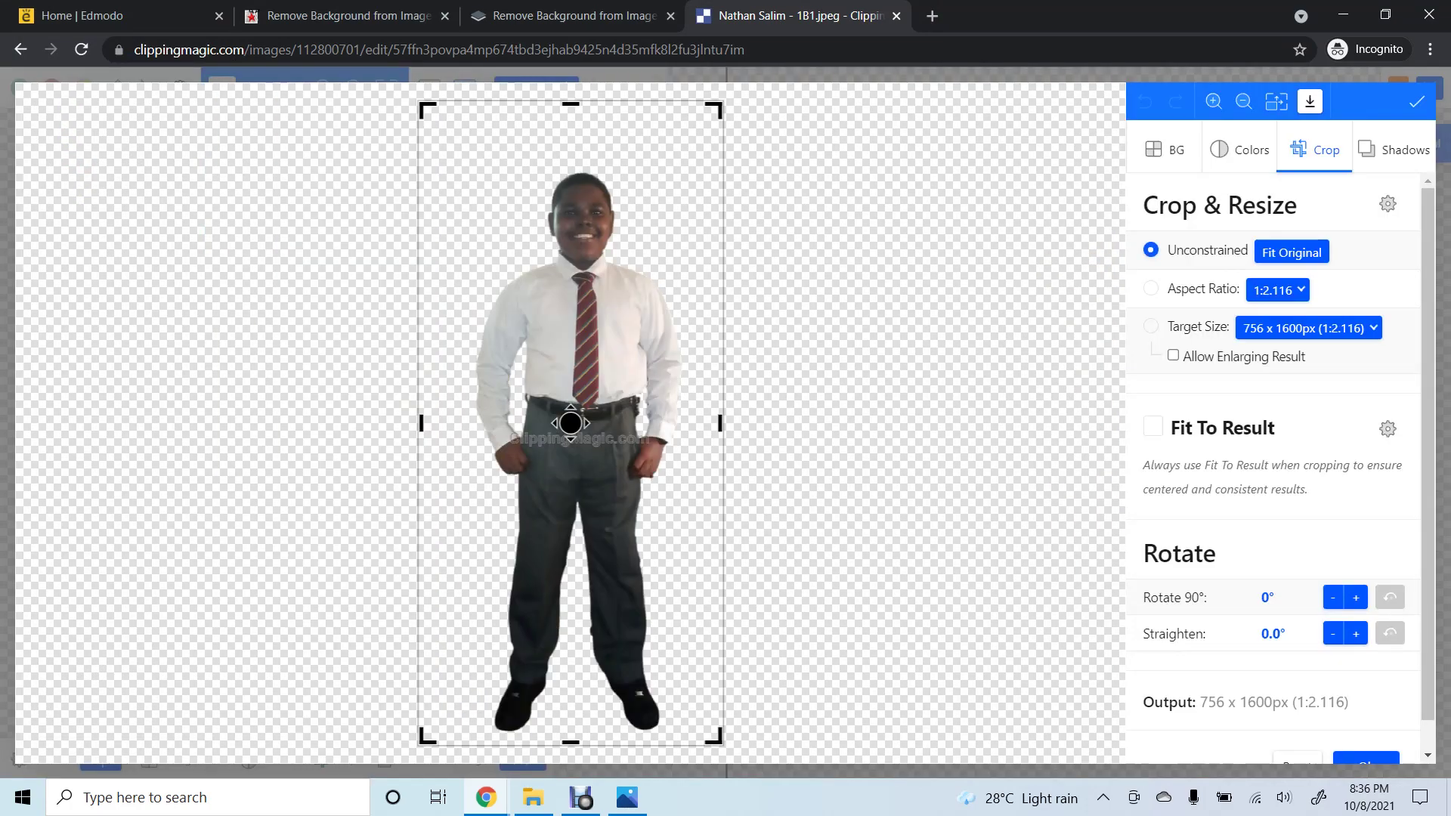
left_click_drag(719, 742, 703, 363)
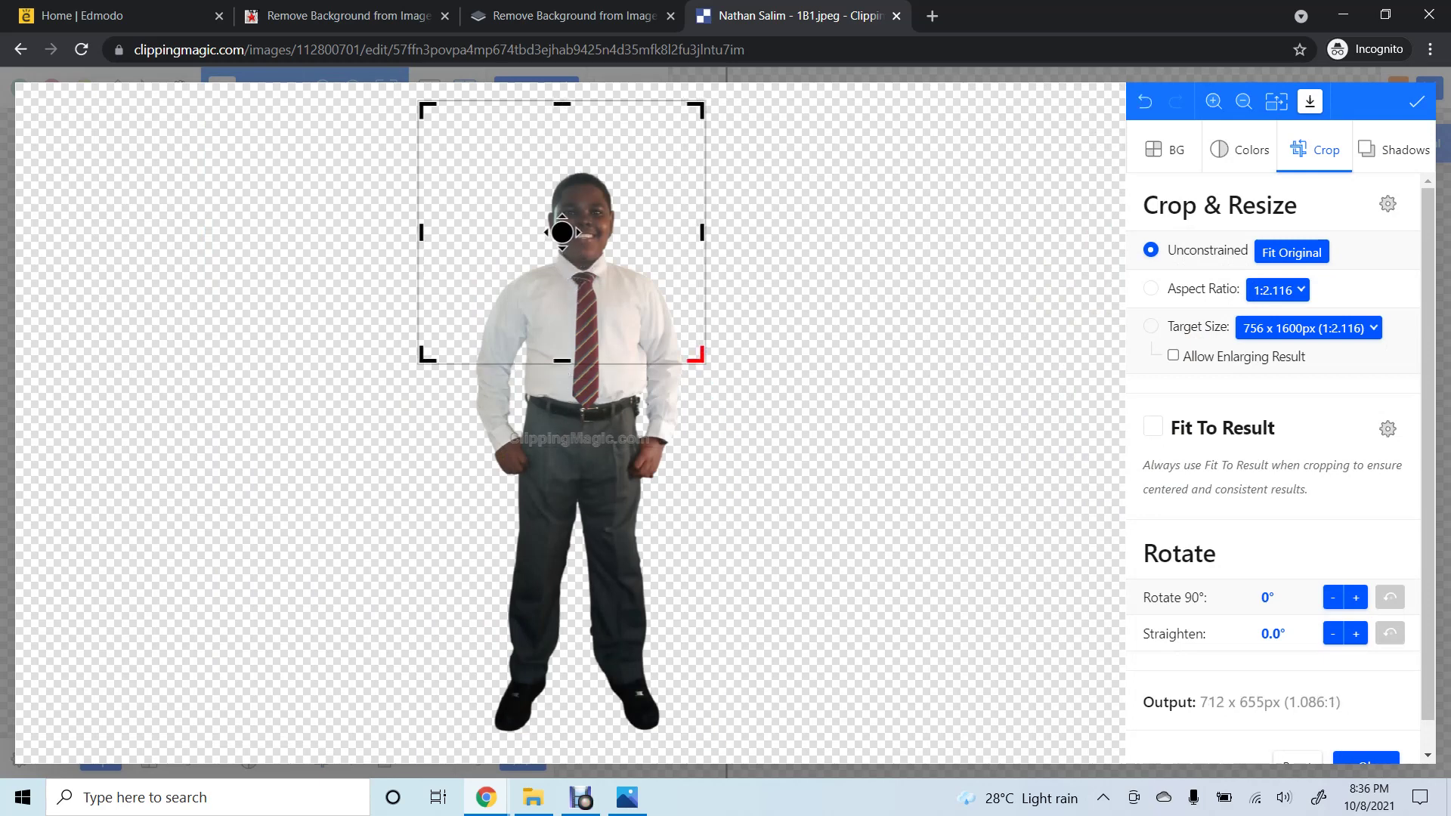
left_click_drag(421, 232, 462, 232)
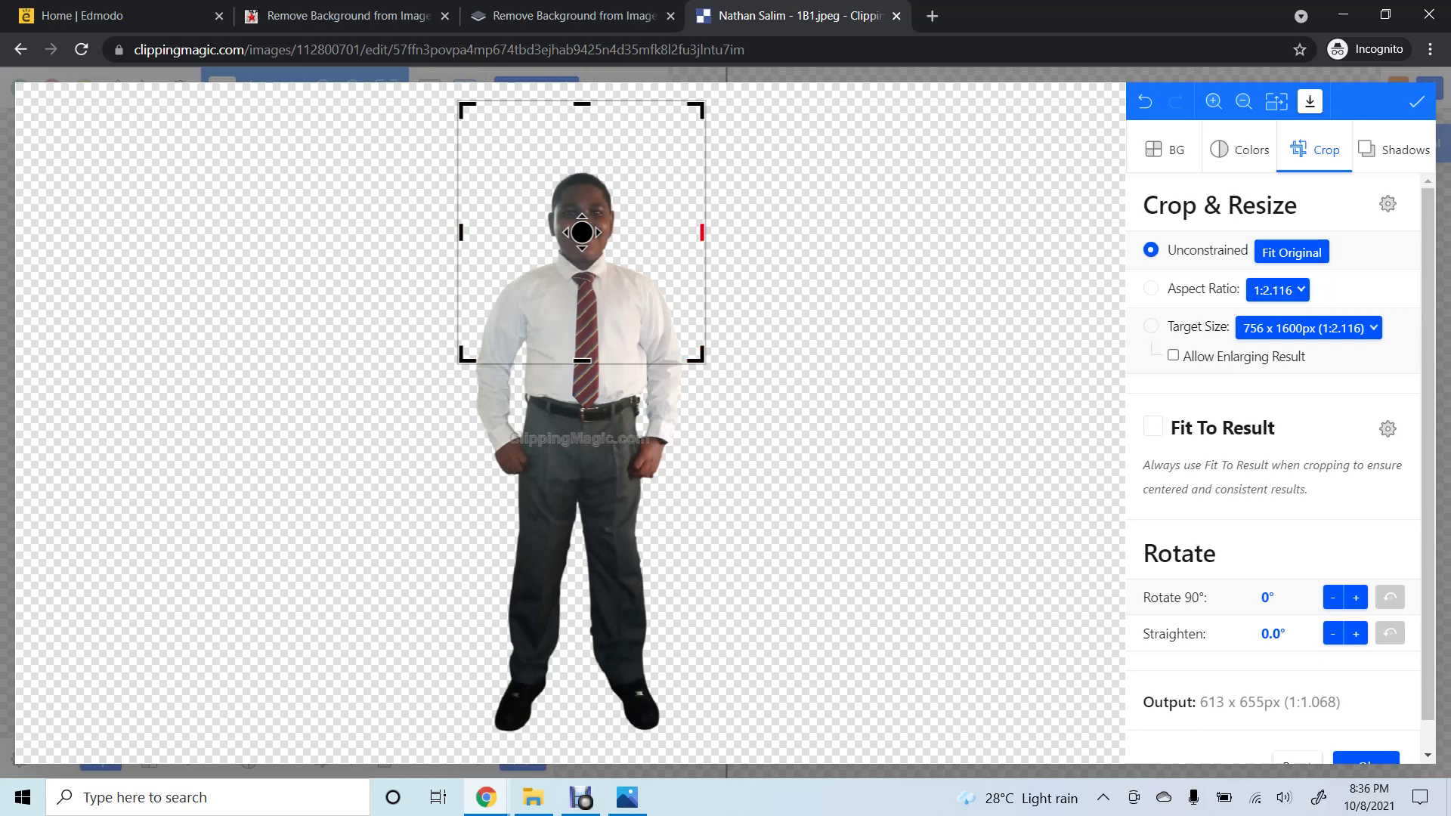
left_click_drag(702, 232, 697, 232)
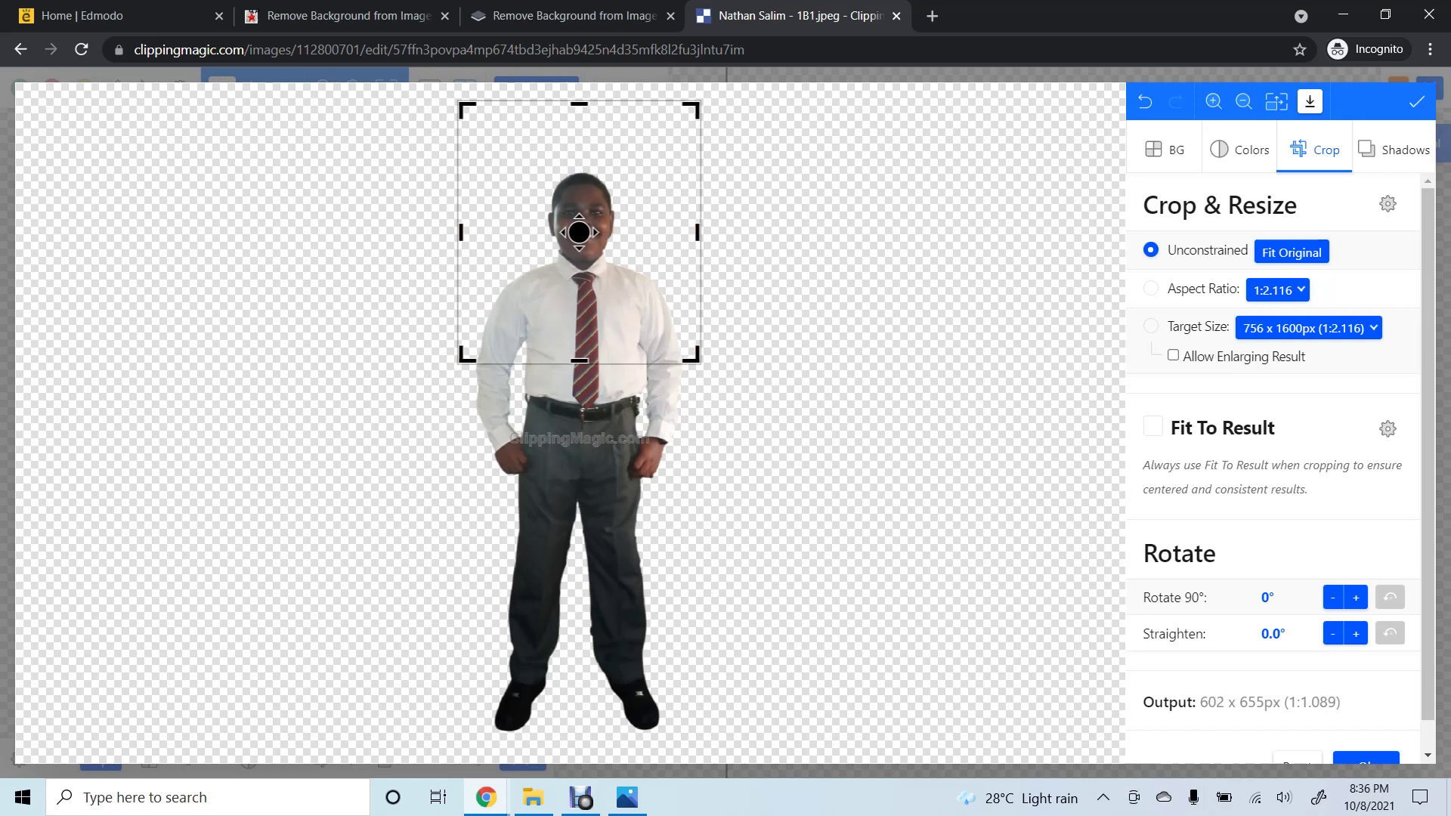
left_click_drag(579, 103, 578, 159)
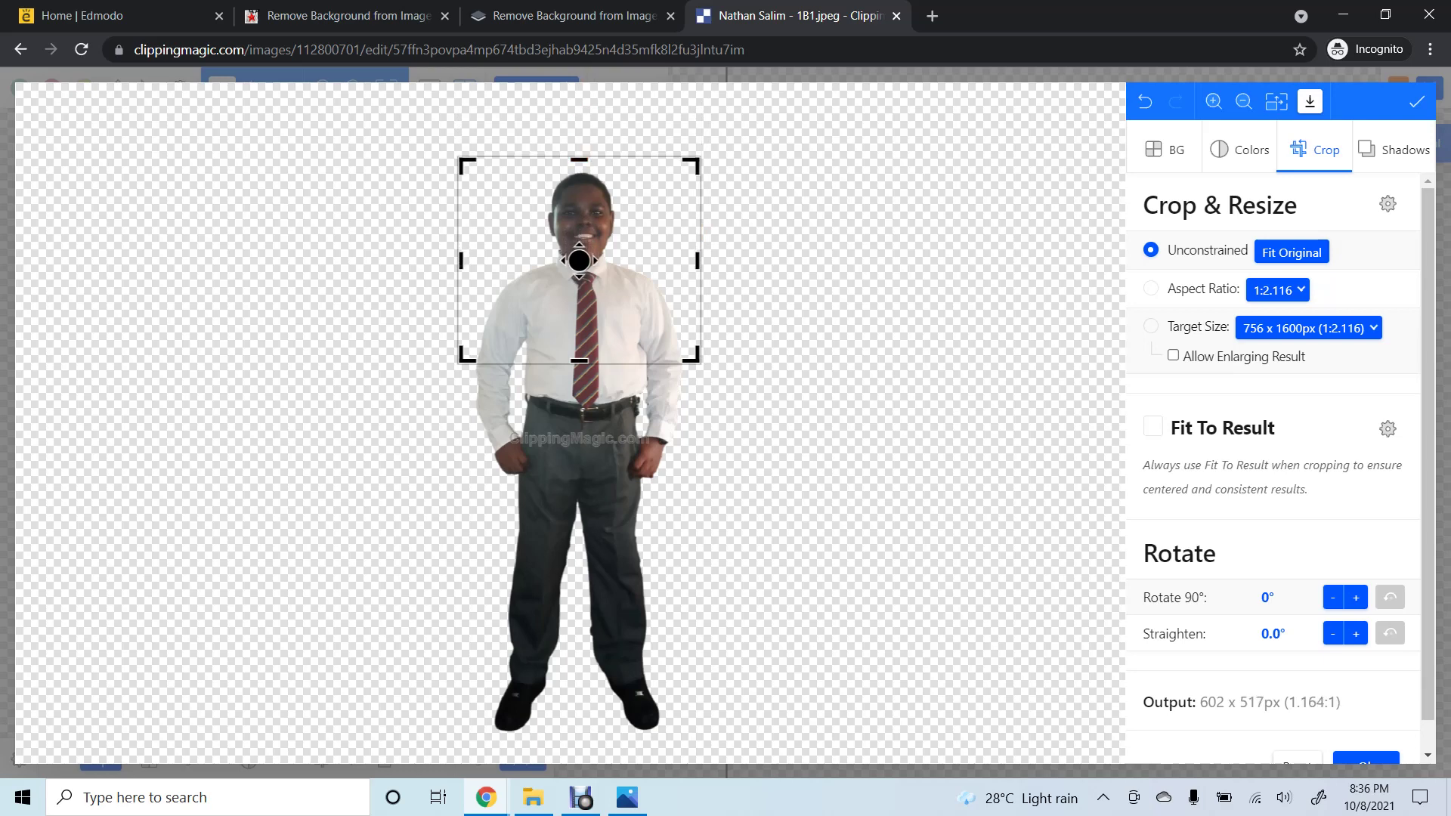
left_click_drag(696, 260, 684, 260)
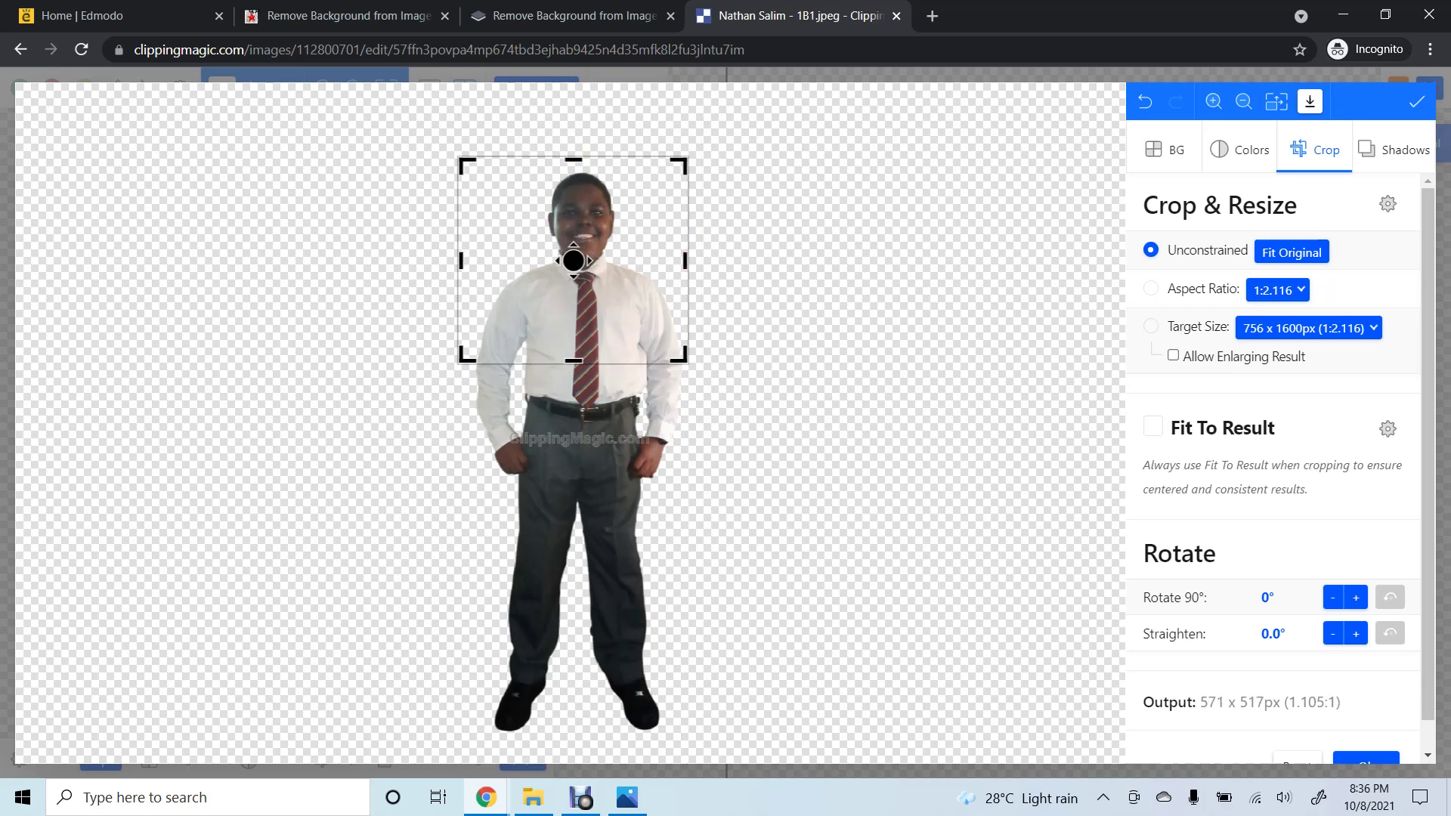
left_click_drag(461, 261, 472, 261)
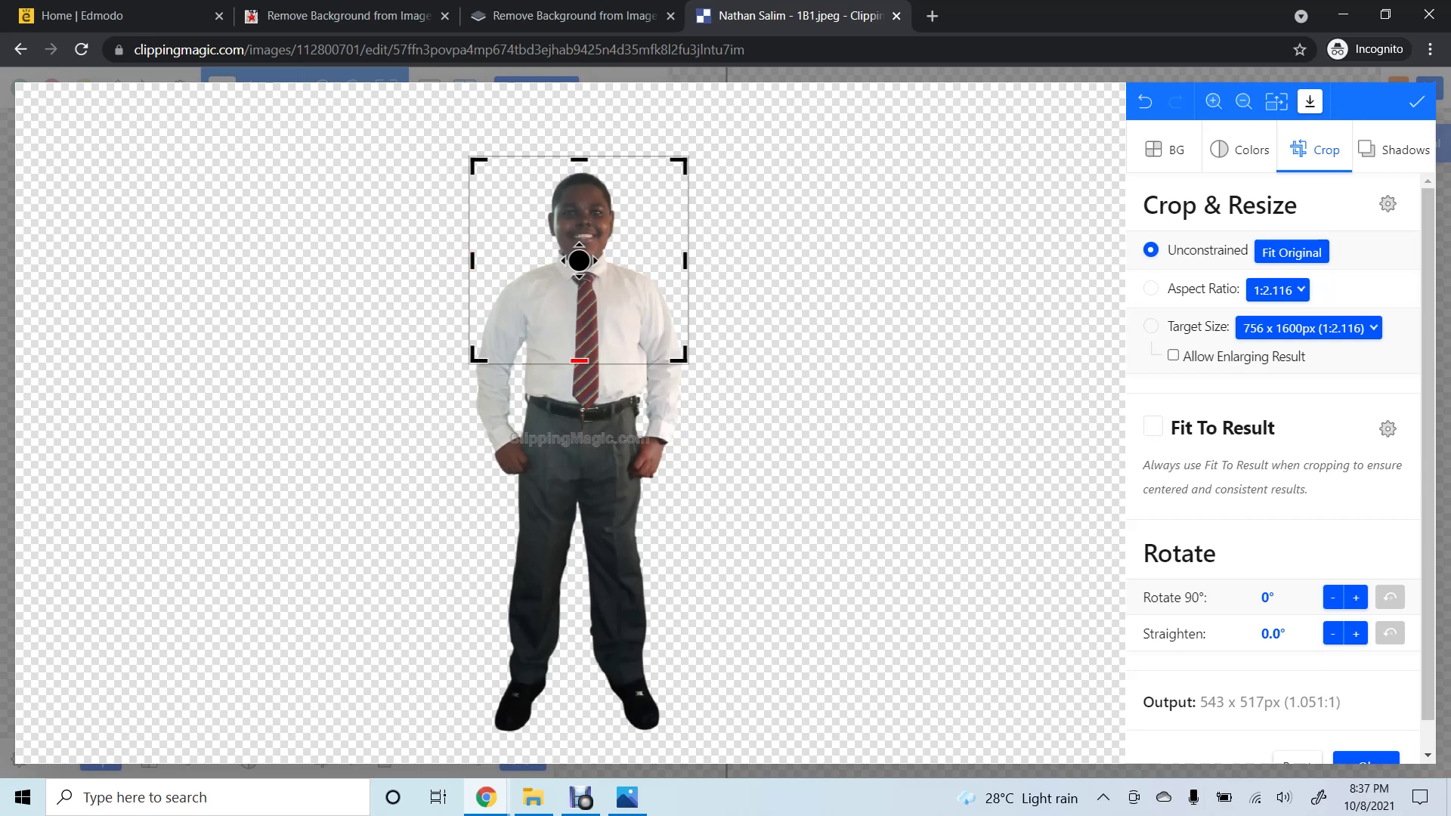
left_click_drag(579, 361, 580, 364)
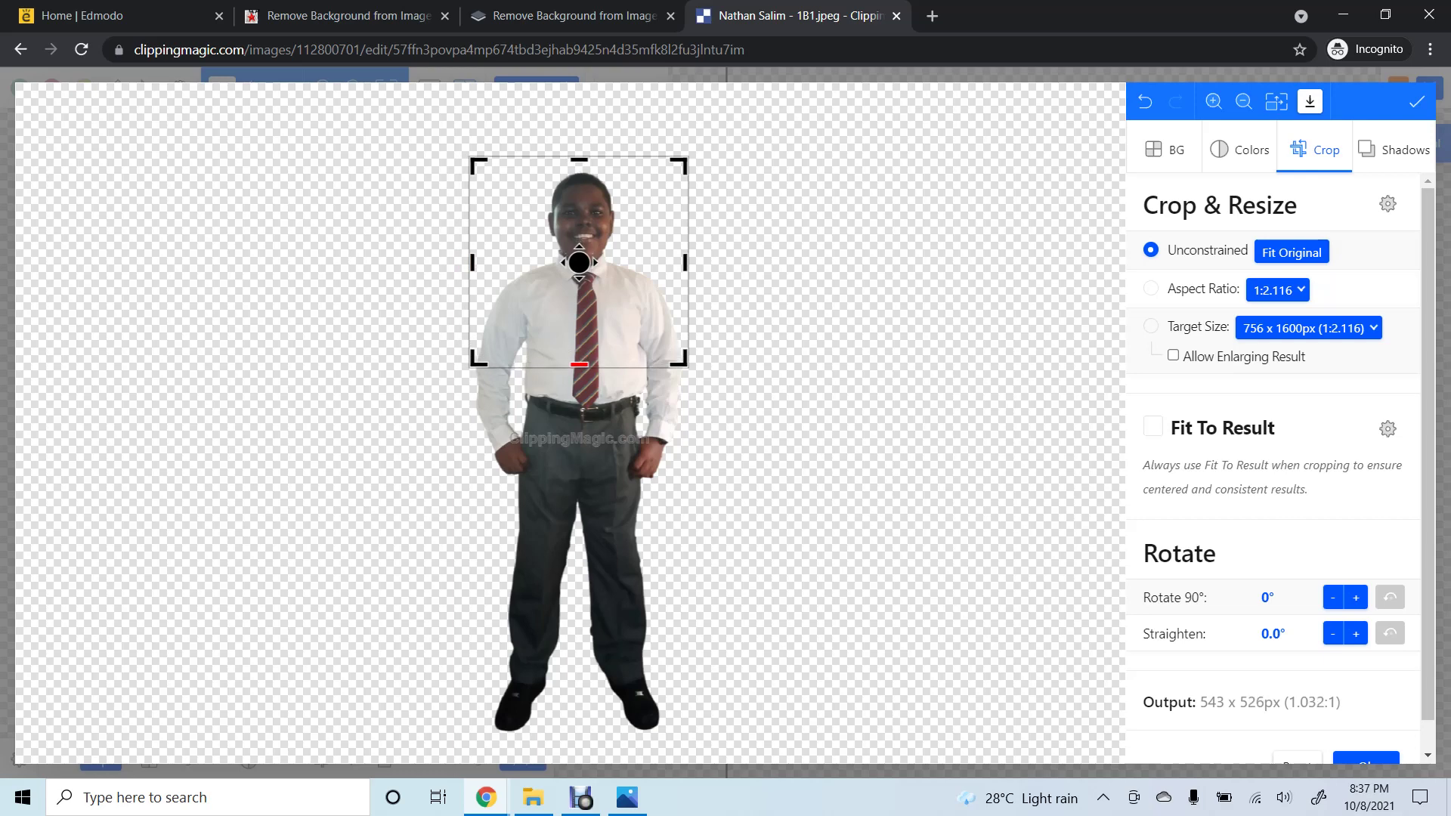
scroll(1284, 529, "down", 1)
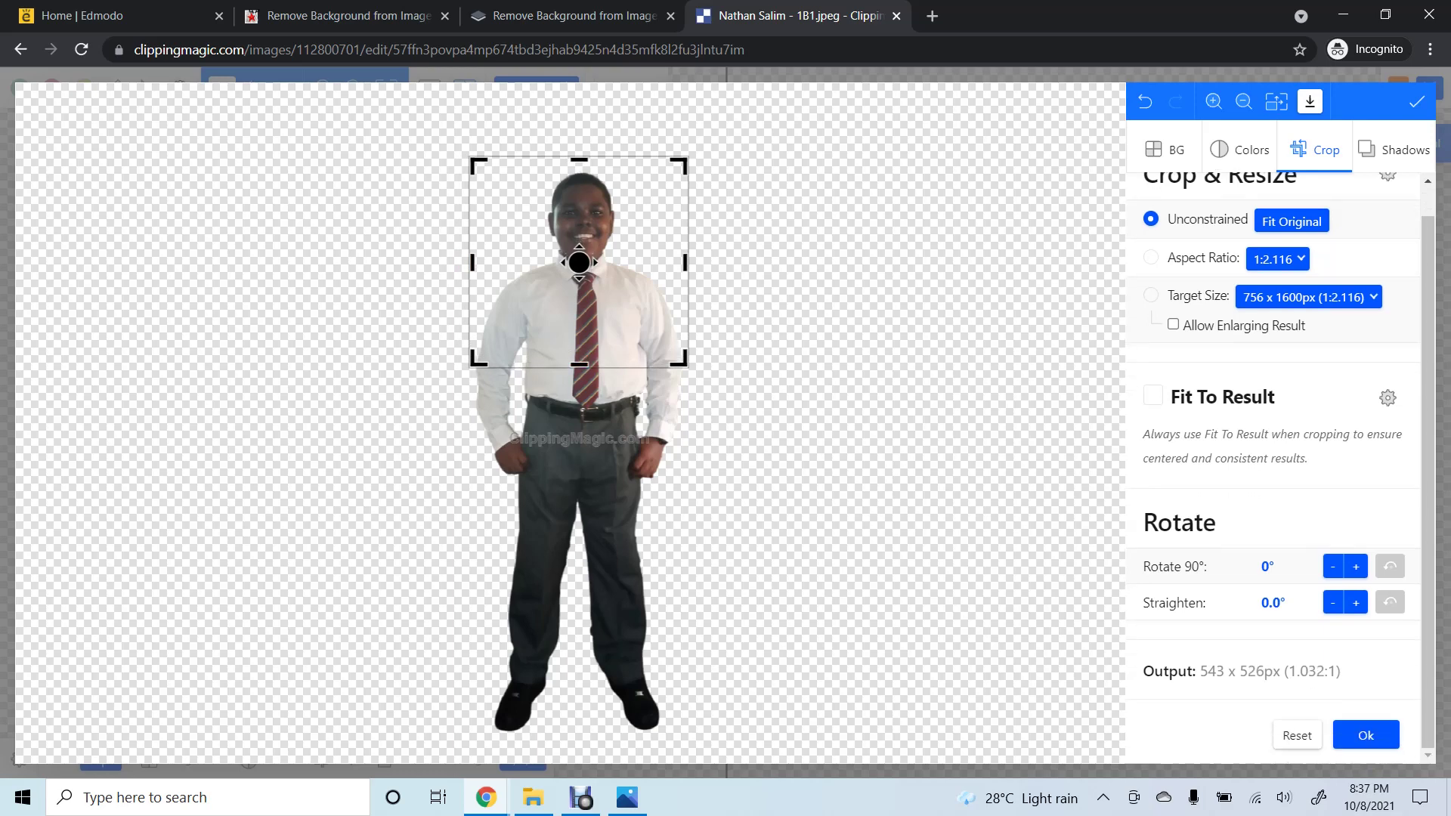
left_click(1366, 735)
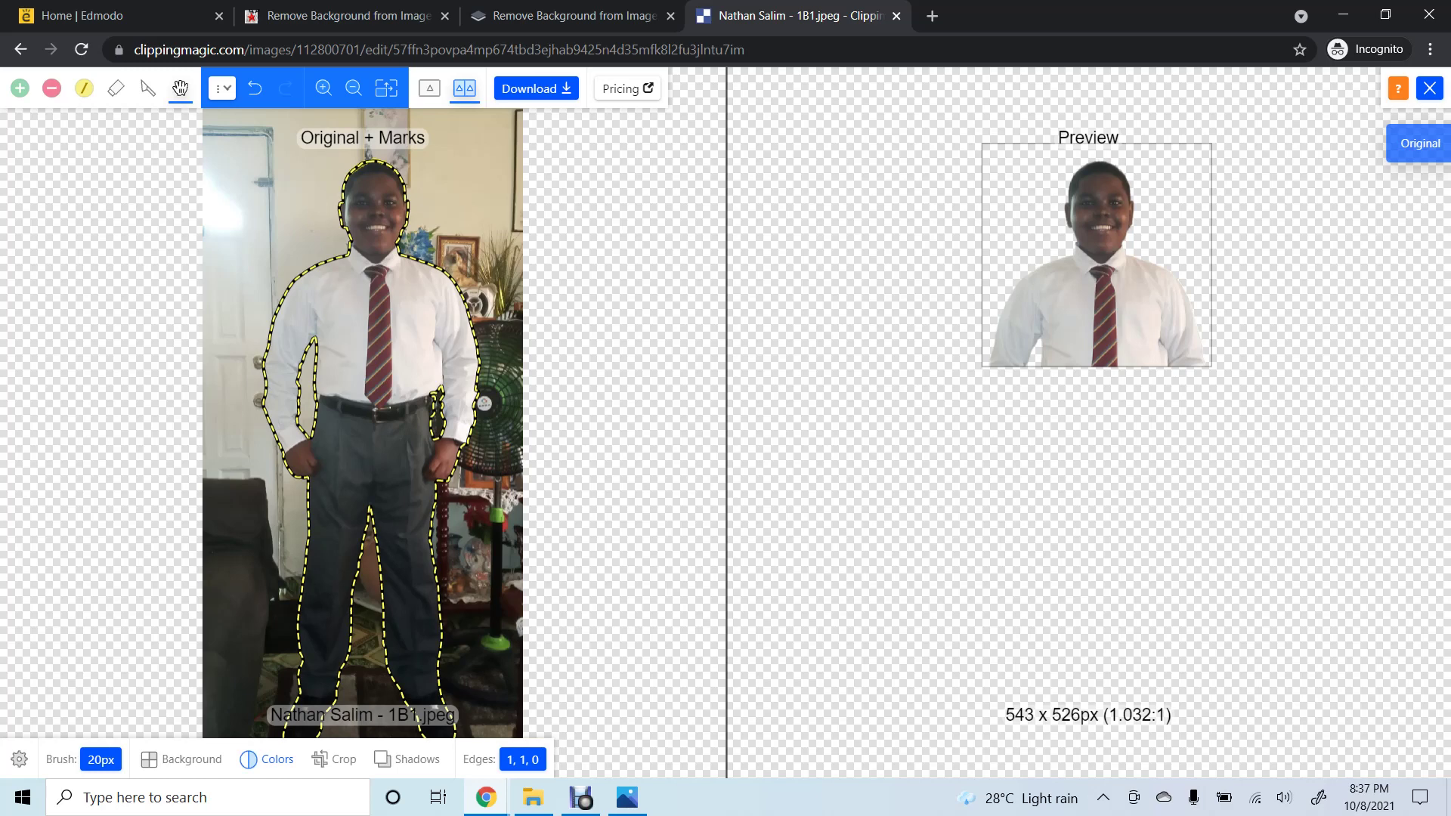
Step: Open the color adjustments for the cropped cutout and raise the brightness to +3
left_click(266, 758)
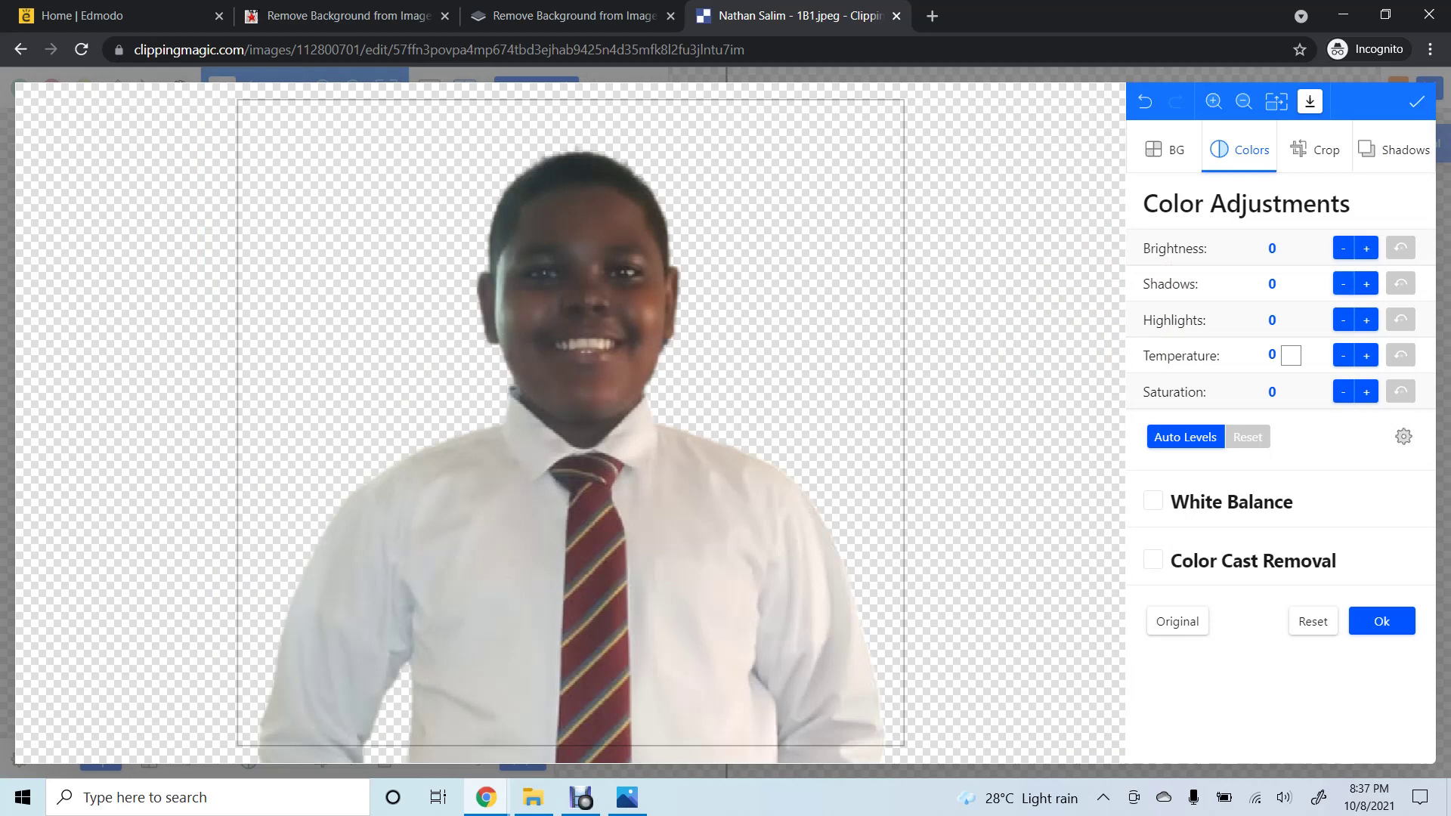
left_click(1367, 247)
left_click(1366, 248)
left_click(1366, 247)
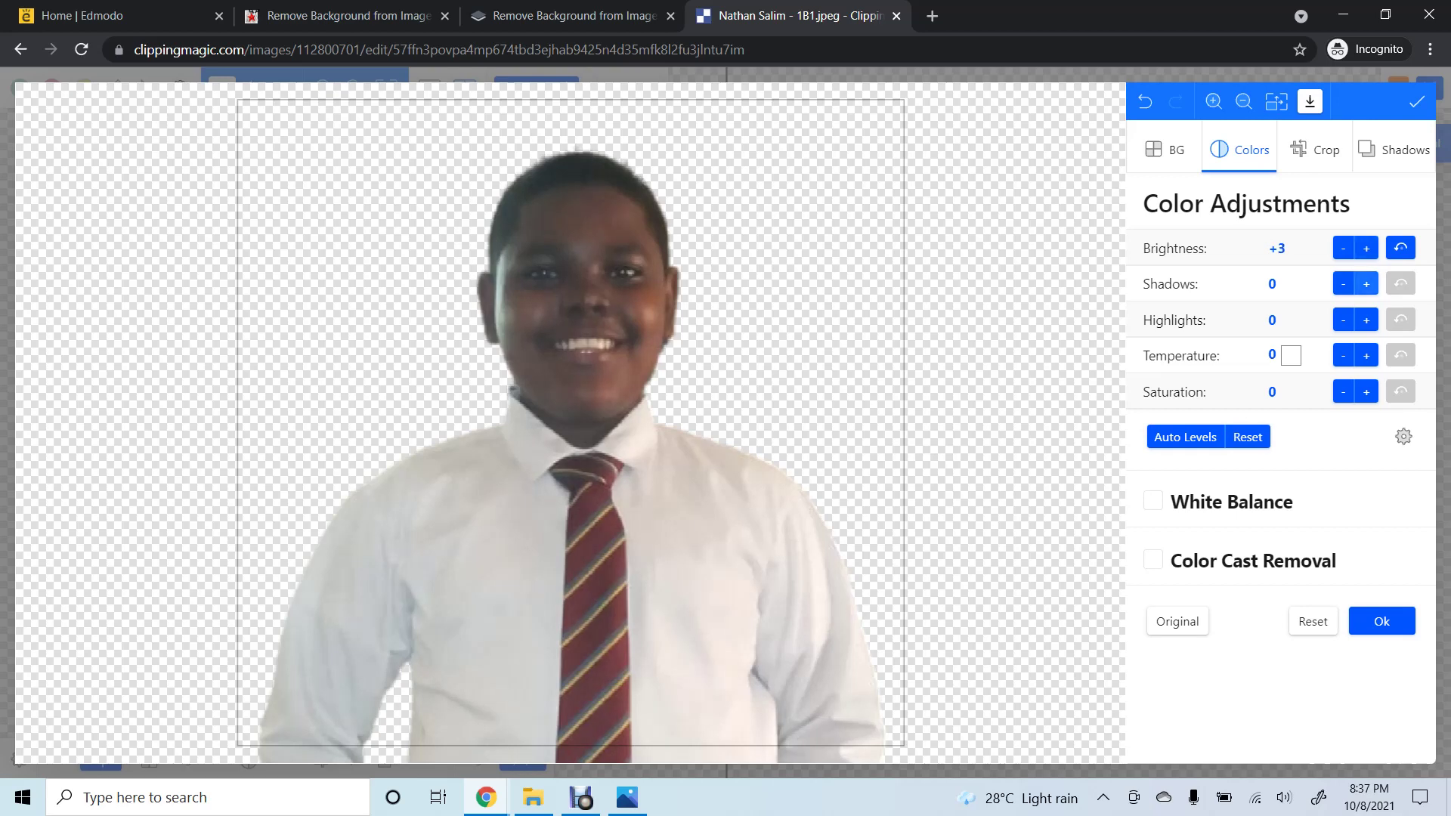
Step: Raise the saturation of the cropped cutout to +20
left_click(1366, 391)
left_click(1367, 392)
left_click(1366, 392)
left_click(1366, 392)
left_click(1366, 391)
left_click(1366, 392)
left_click(1366, 391)
left_click(1366, 392)
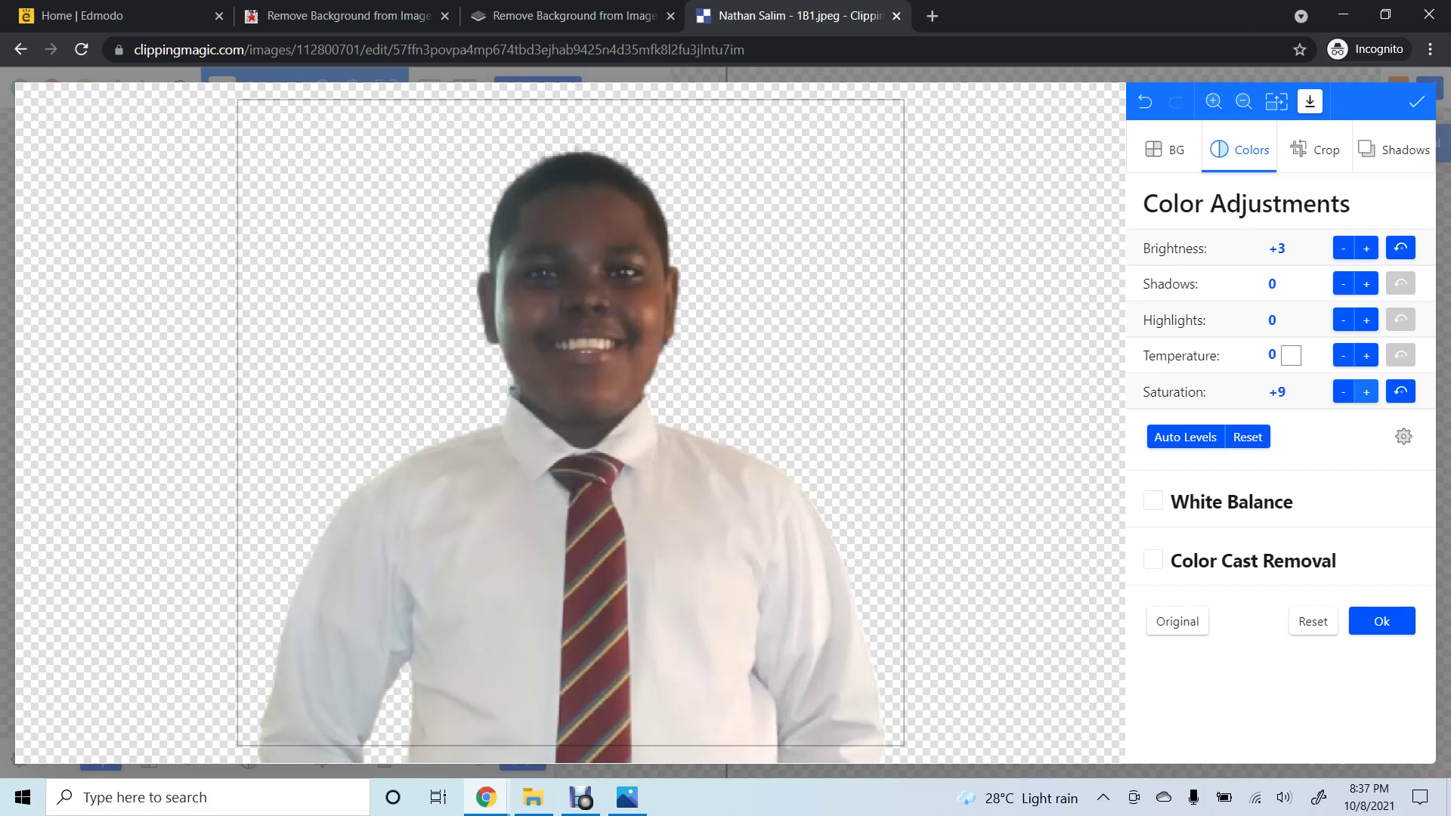
left_click(1366, 391)
left_click(1366, 392)
left_click(1367, 391)
left_click(1367, 391)
left_click(1366, 391)
left_click(1367, 392)
left_click(1366, 391)
left_click(1366, 391)
left_click(1366, 391)
left_click(1366, 391)
left_click(1366, 391)
Step: Increase the cutout's brightness four more increments and apply the color adjustments
left_click(1366, 248)
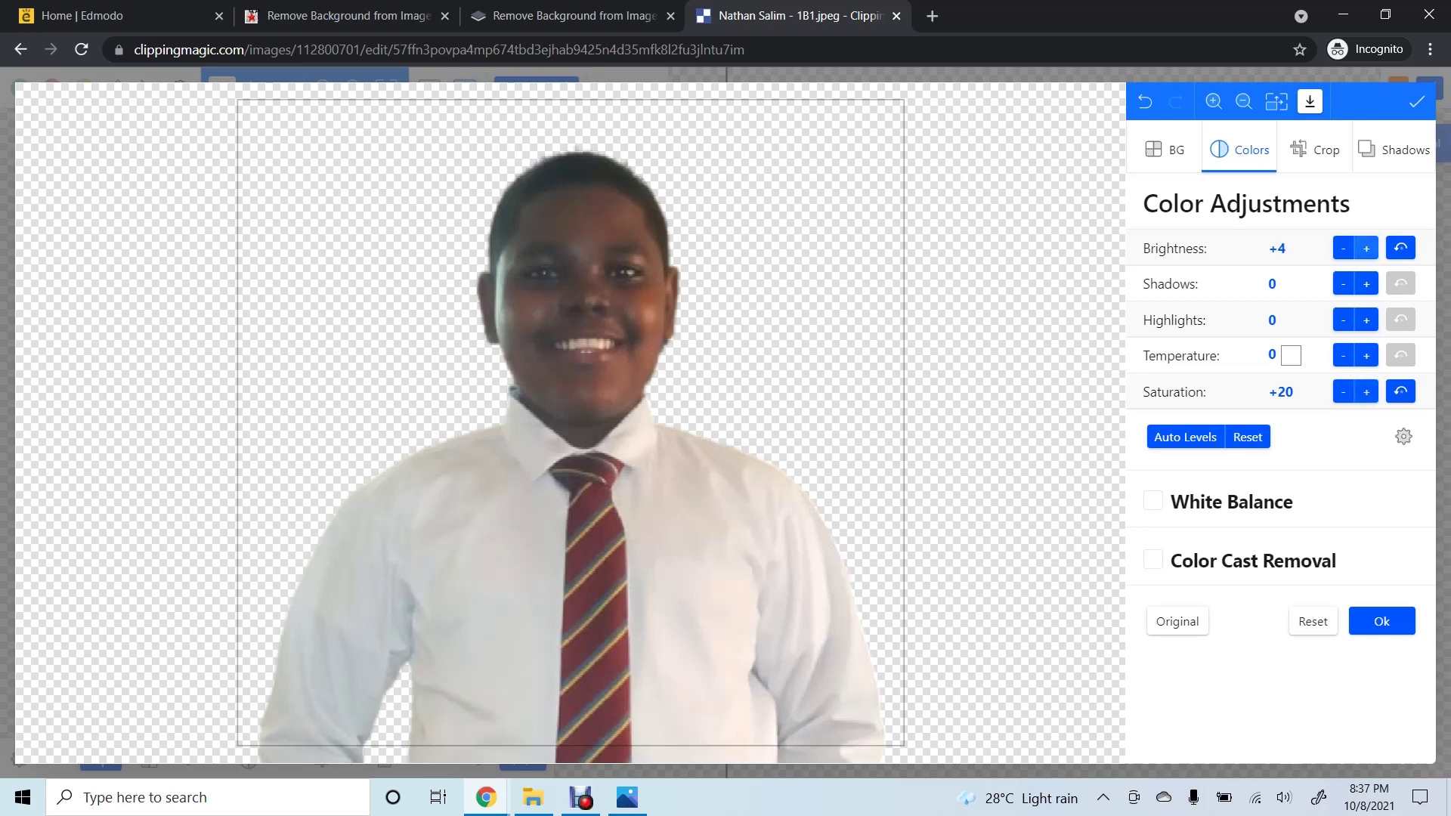
left_click(1366, 248)
left_click(1366, 248)
left_click(1366, 248)
left_click(1366, 248)
left_click(1382, 621)
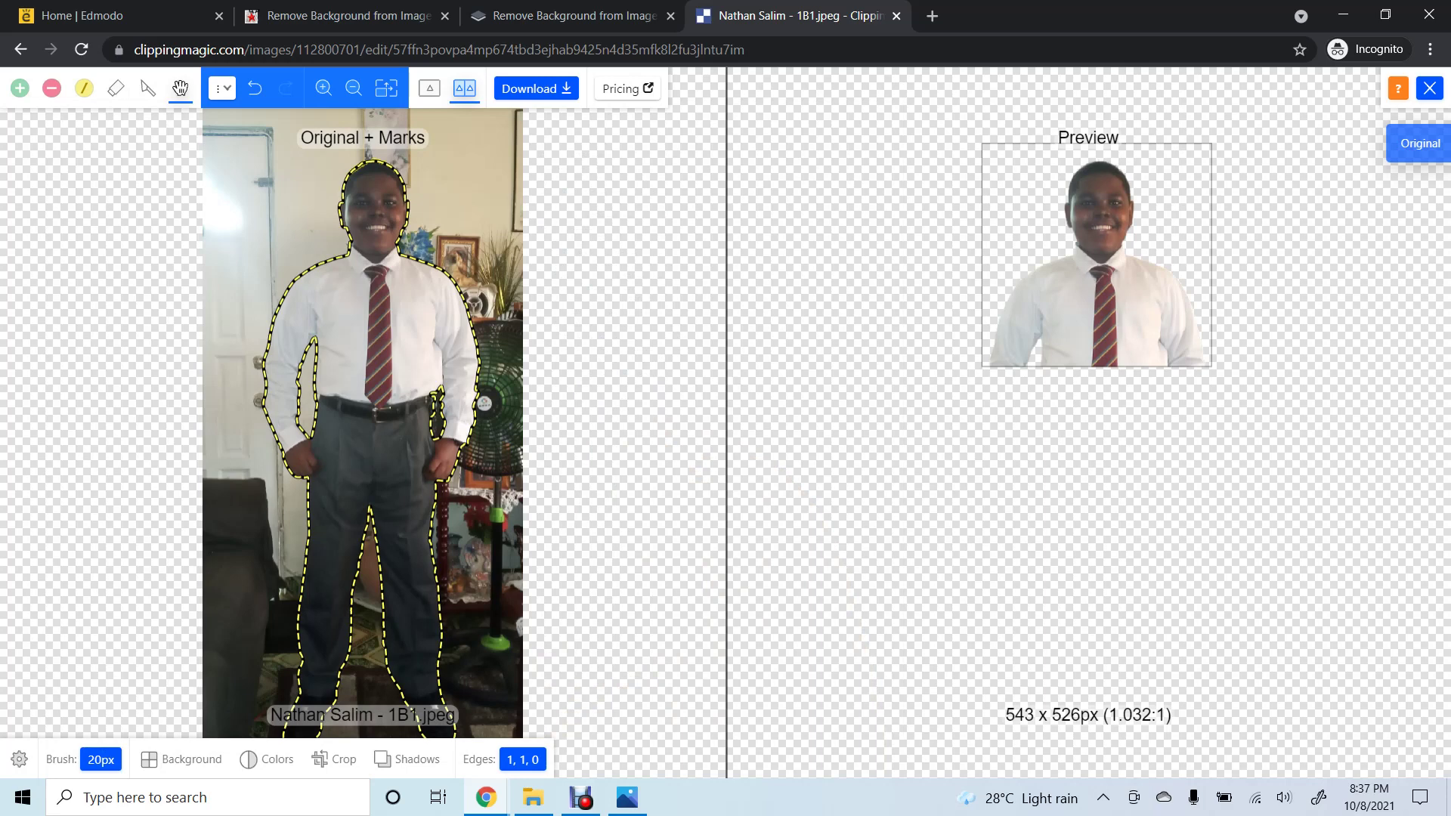
Step: Download the edited cutout as the free small preview image
left_click(536, 89)
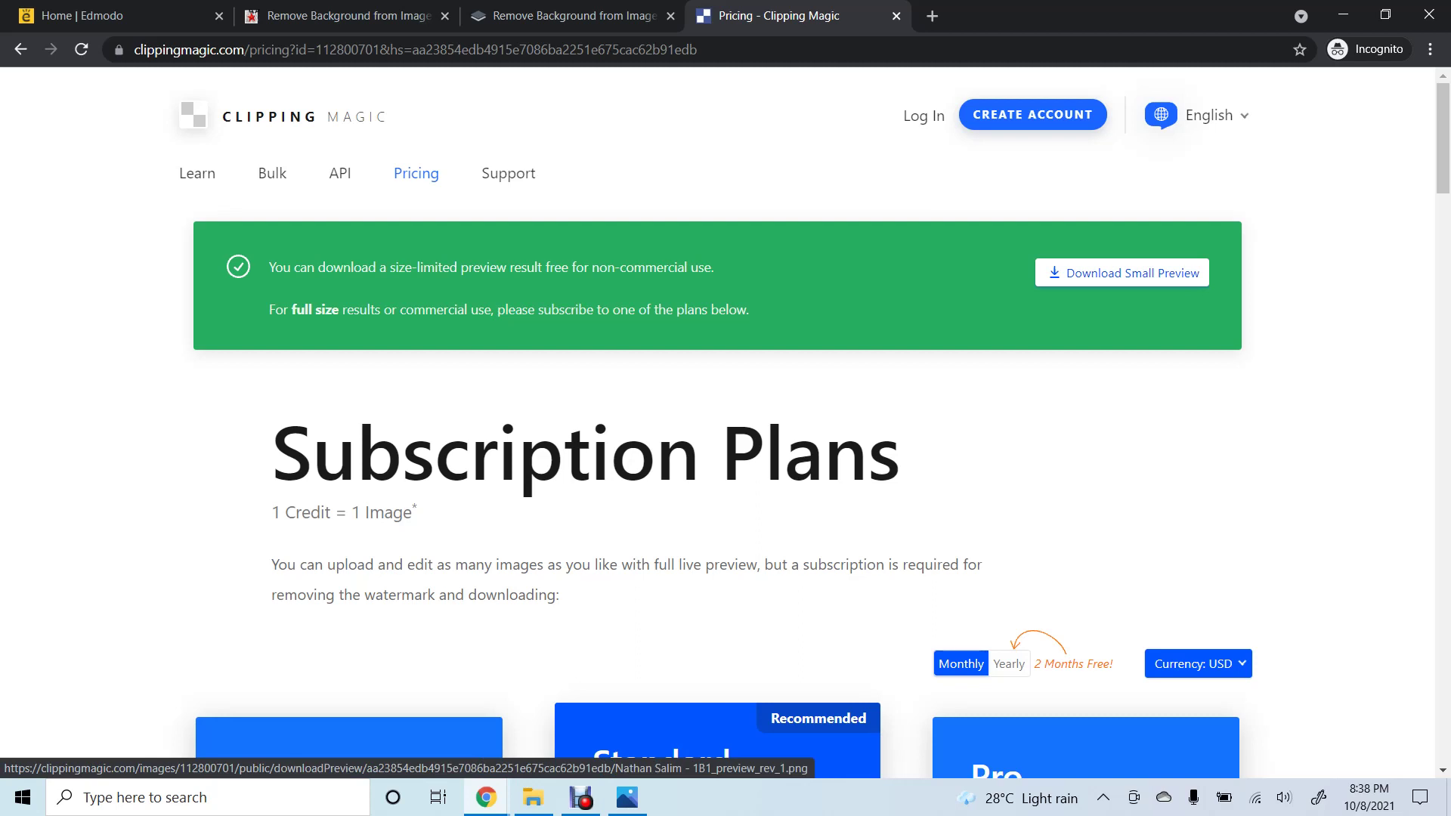
left_click(1122, 273)
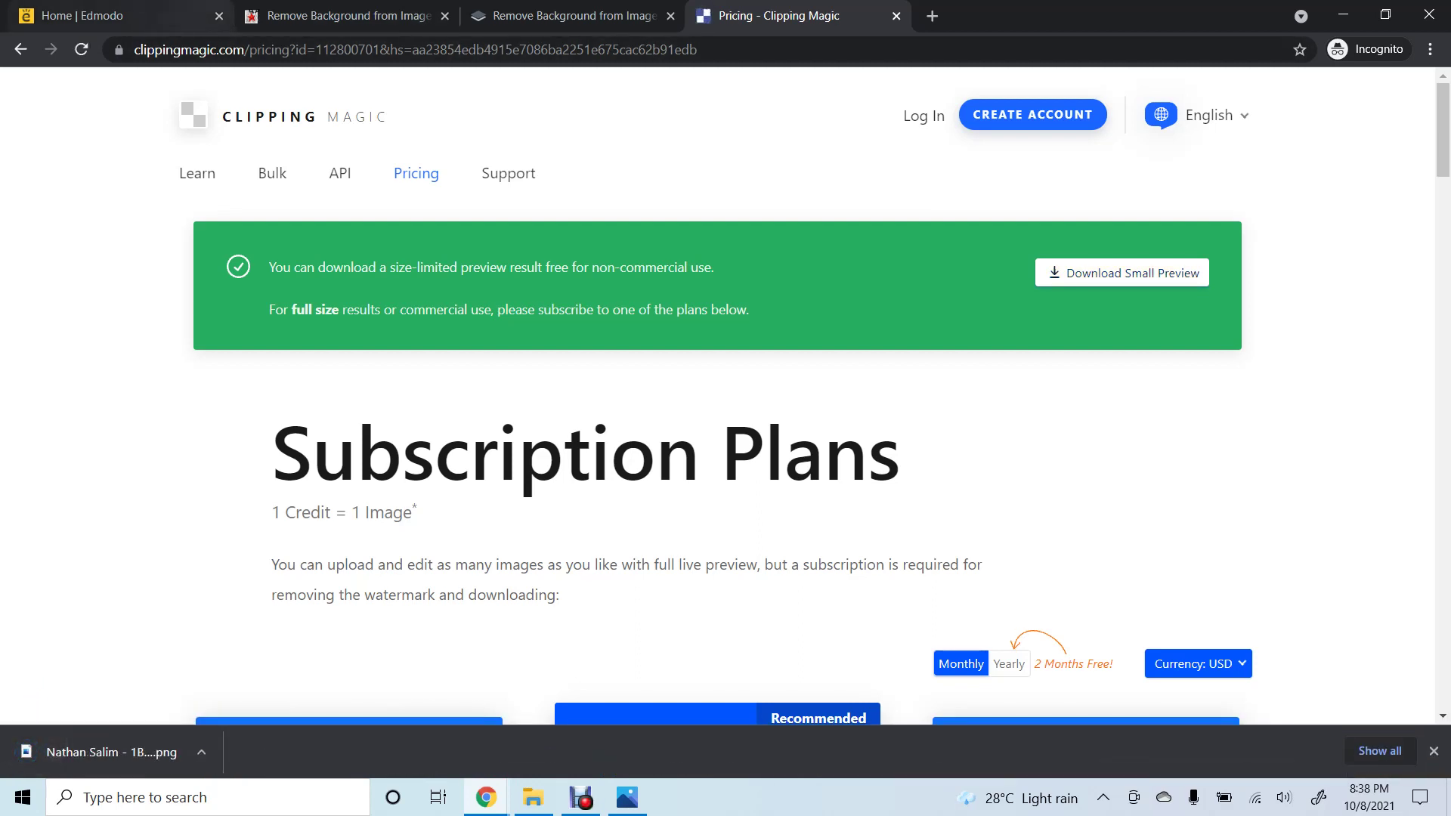
Step: Switch to Edmodo, upload the newest cutout, ending in "preview_rev_1 (1)", from Downloads, and update the profile photo with it
left_click(91, 15)
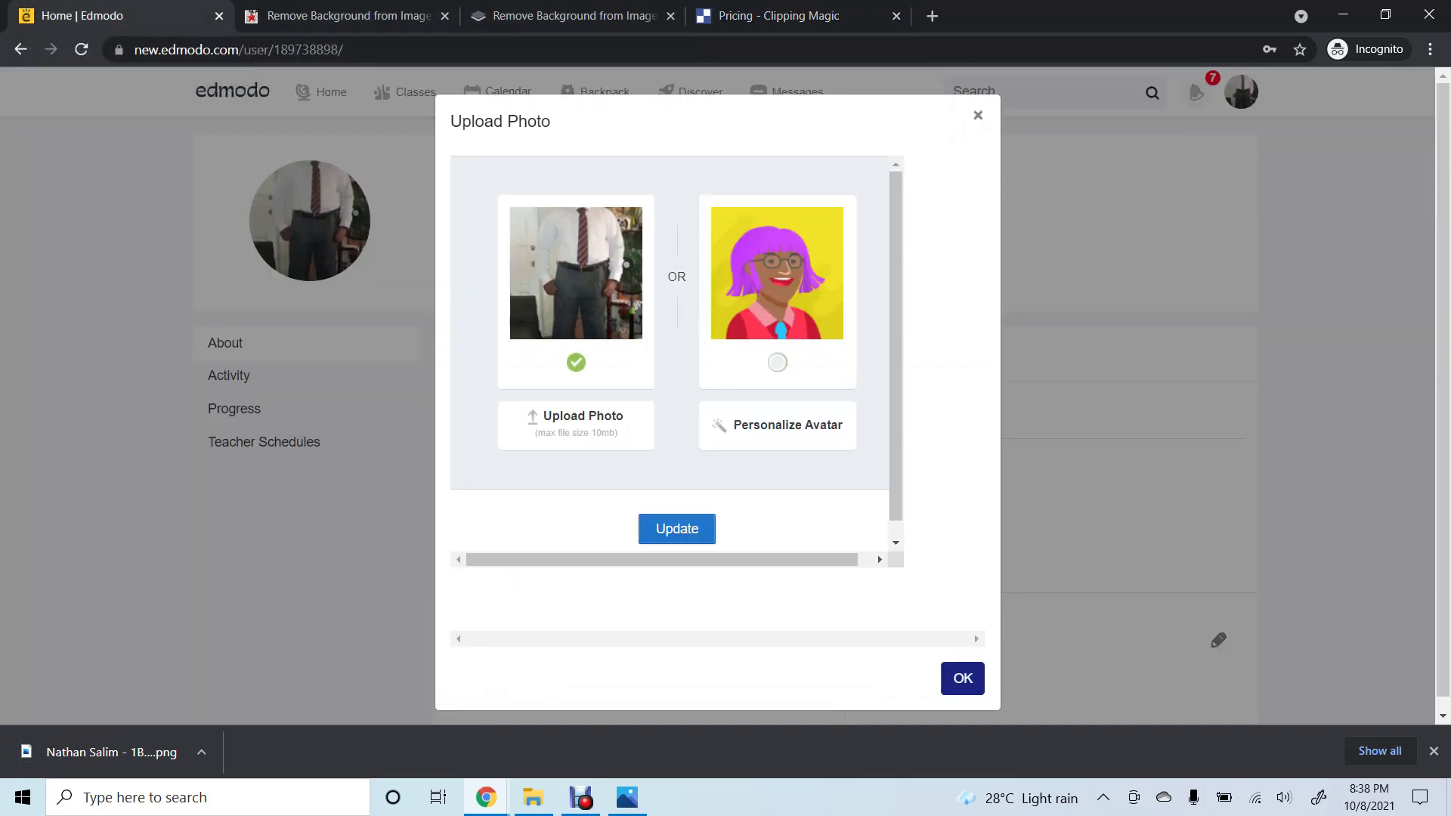
left_click(575, 421)
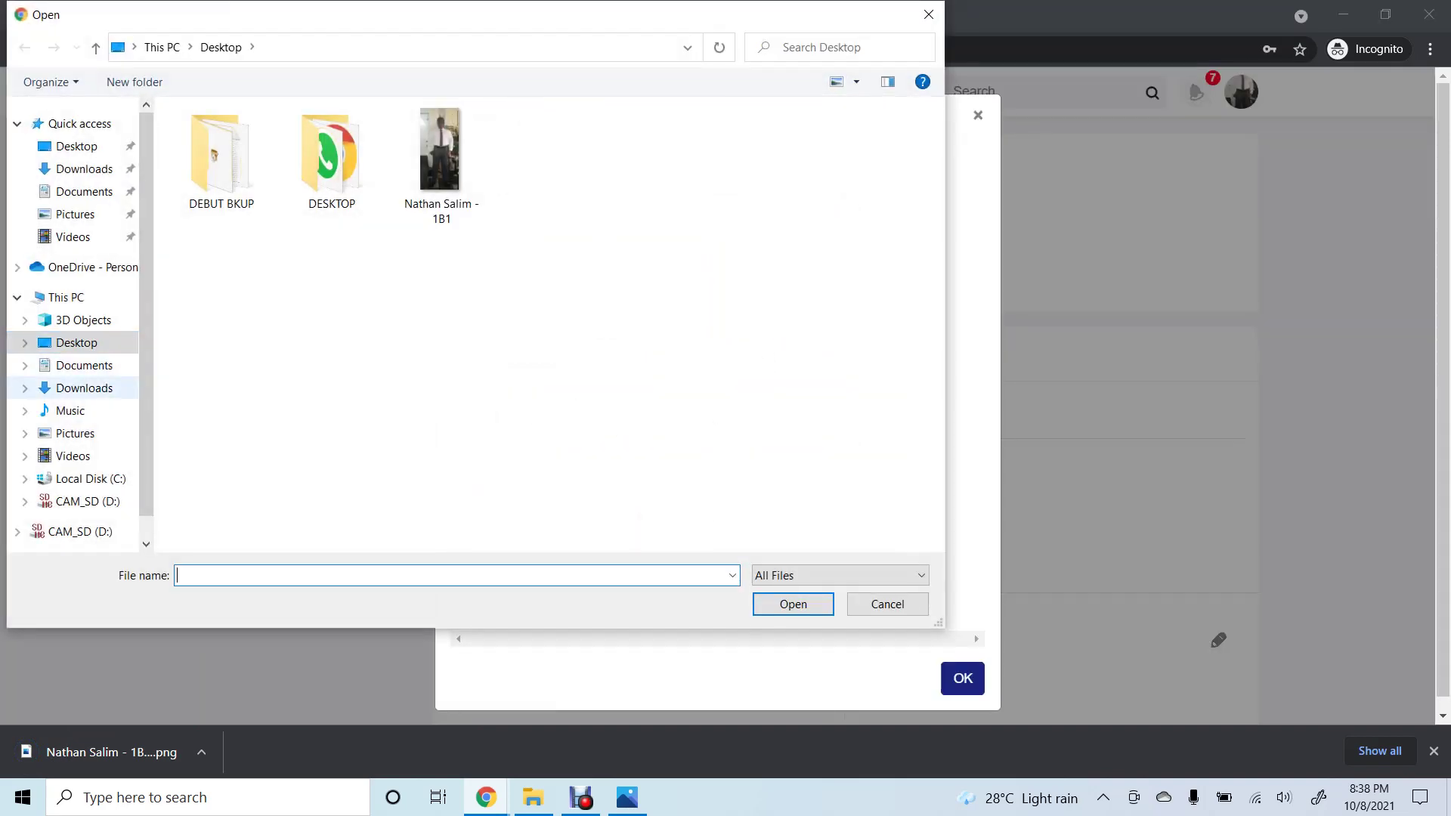
left_click(84, 387)
left_click(221, 189)
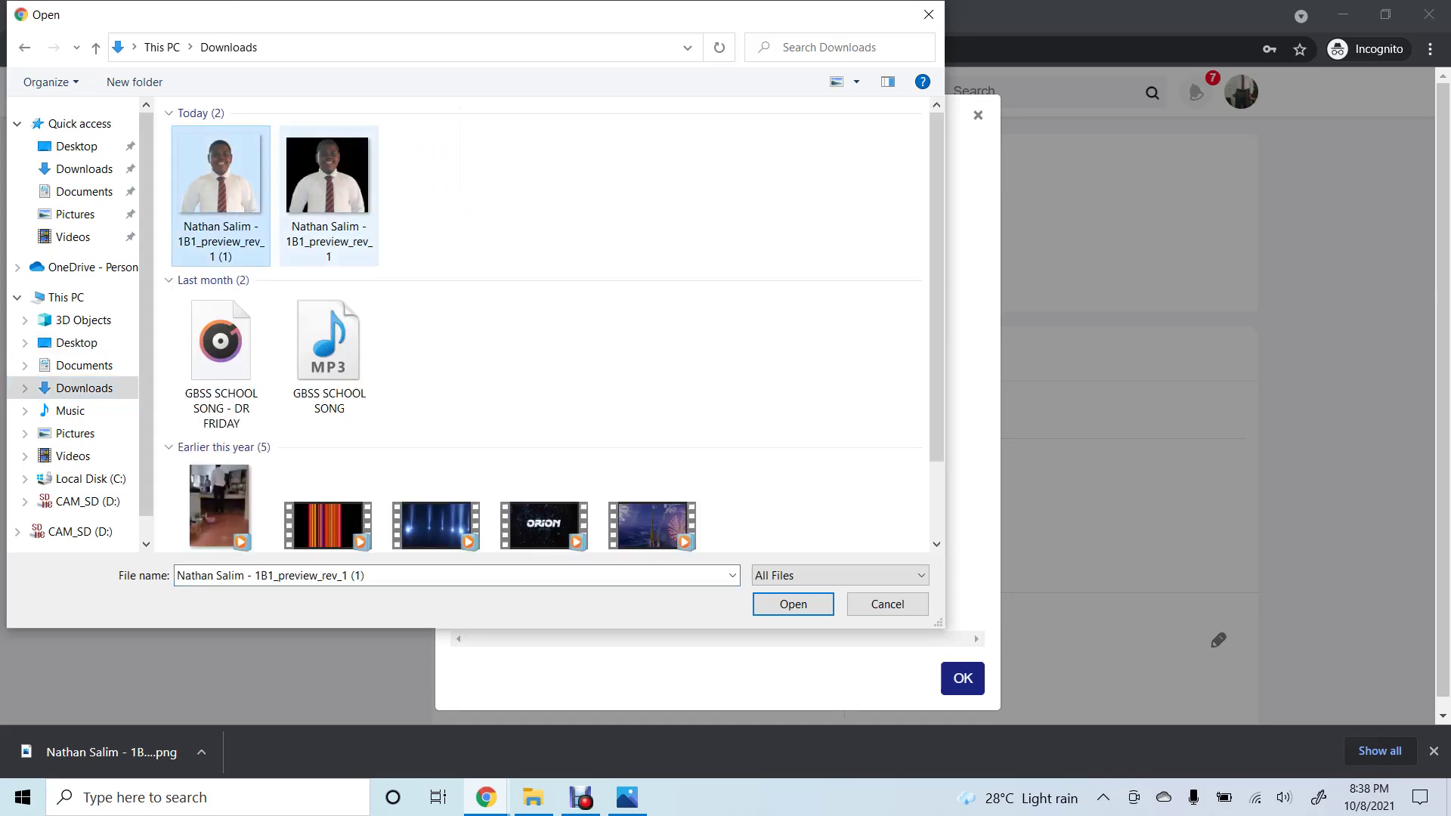
left_click(793, 605)
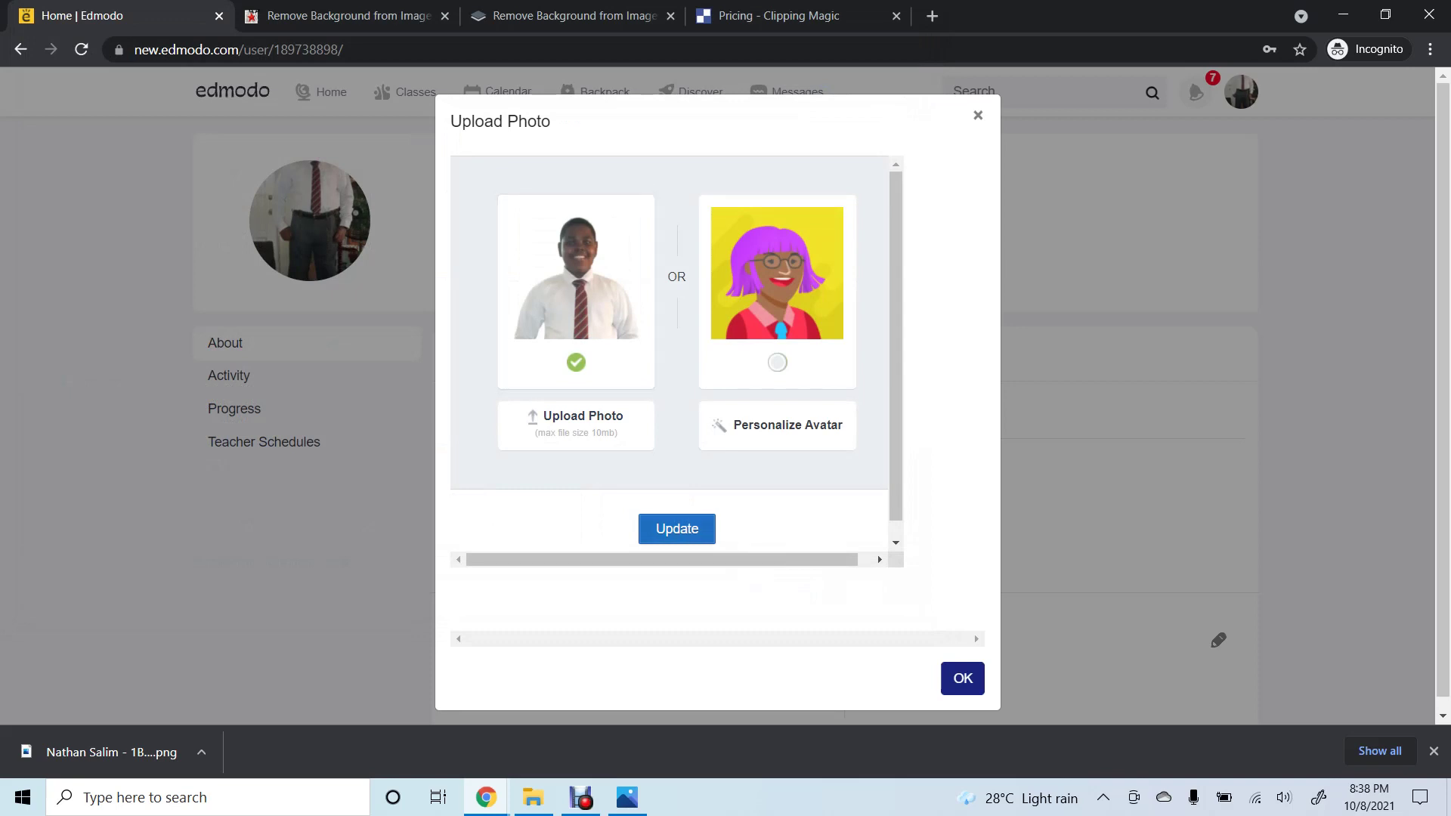
left_click(677, 529)
left_click(962, 679)
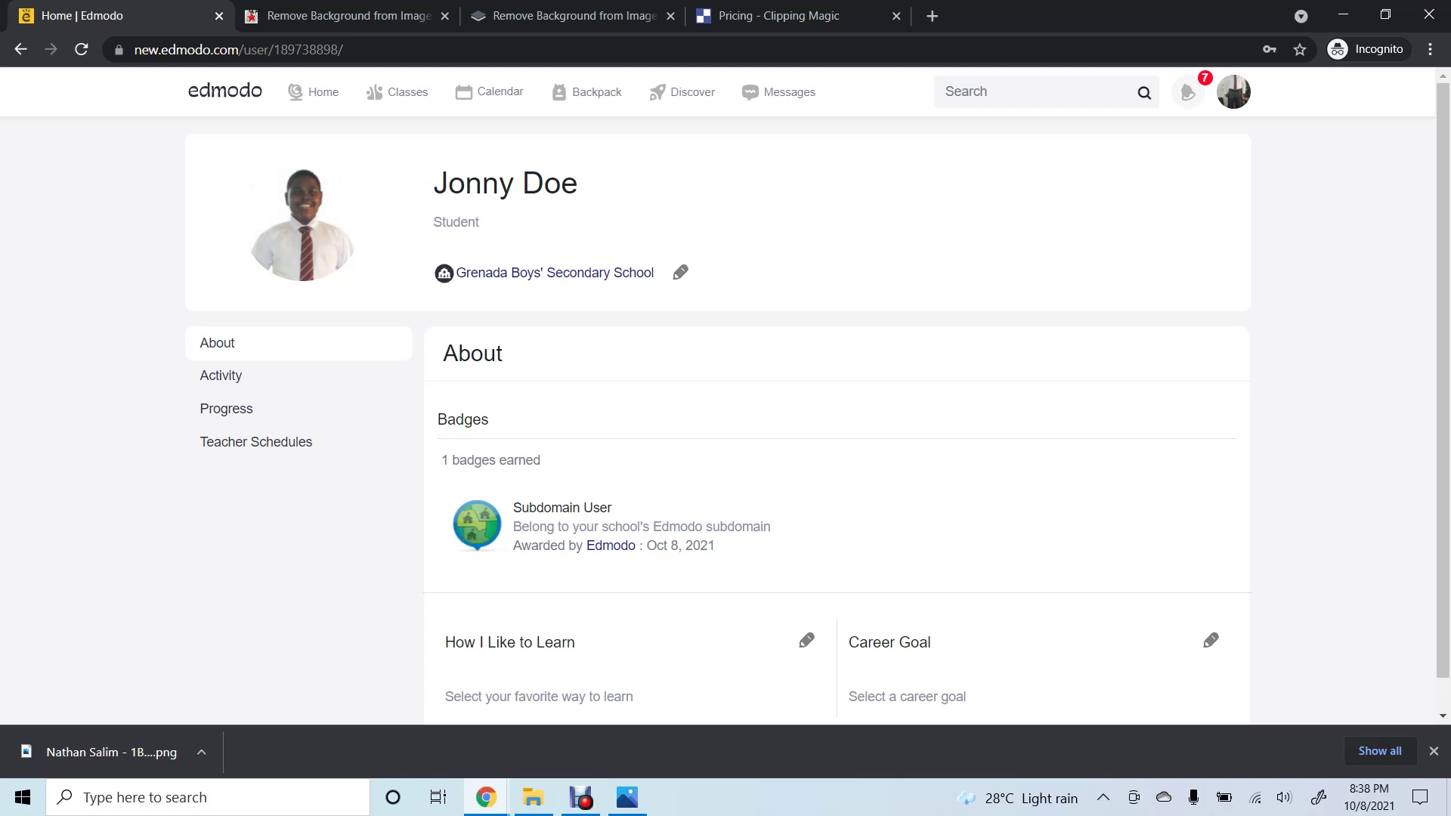
Step: Go to the Edmodo home page and reload it to check the new profile picture
mouse_move(303, 226)
left_click(318, 91)
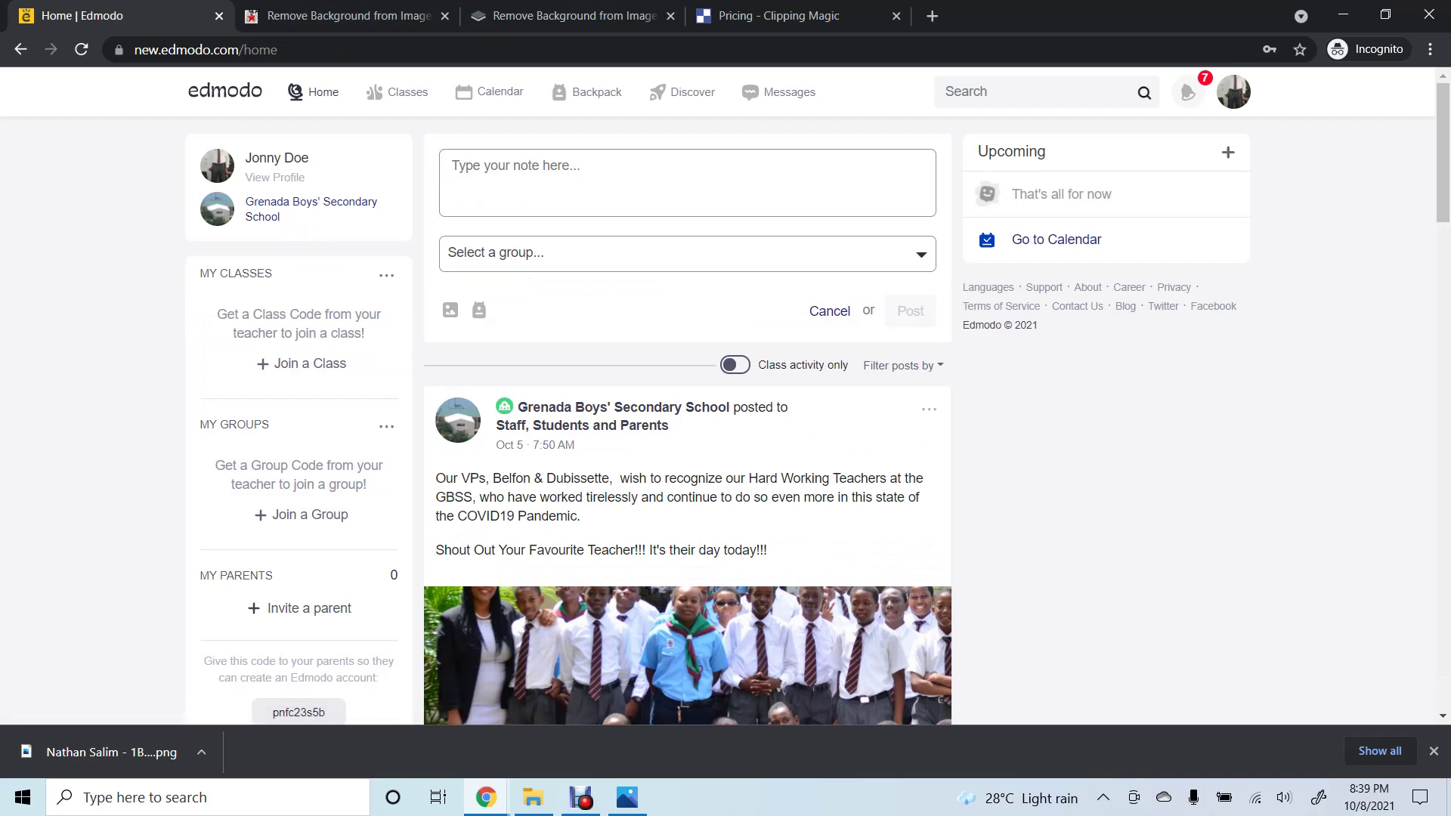
left_click(227, 49)
key("Return")
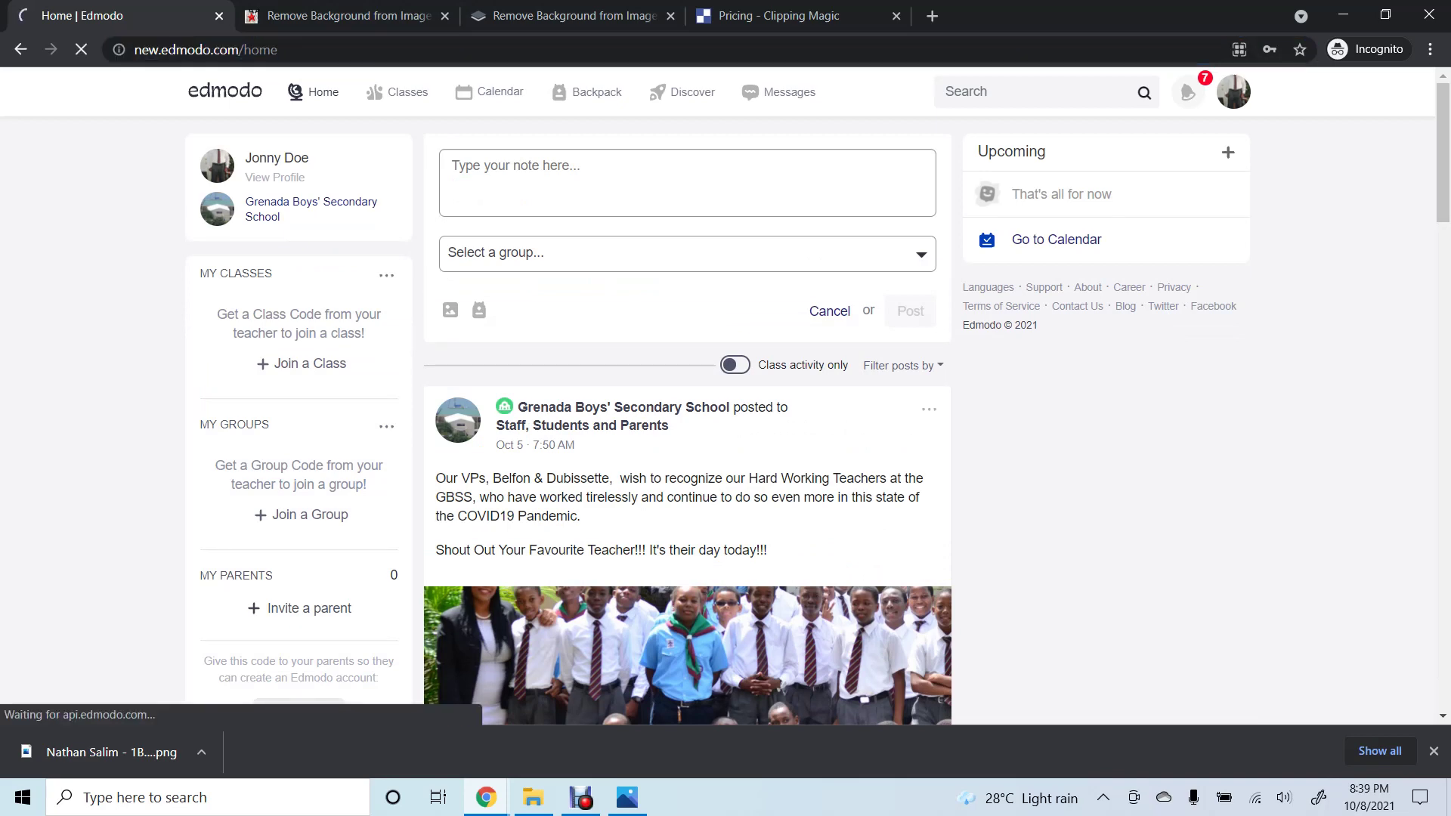